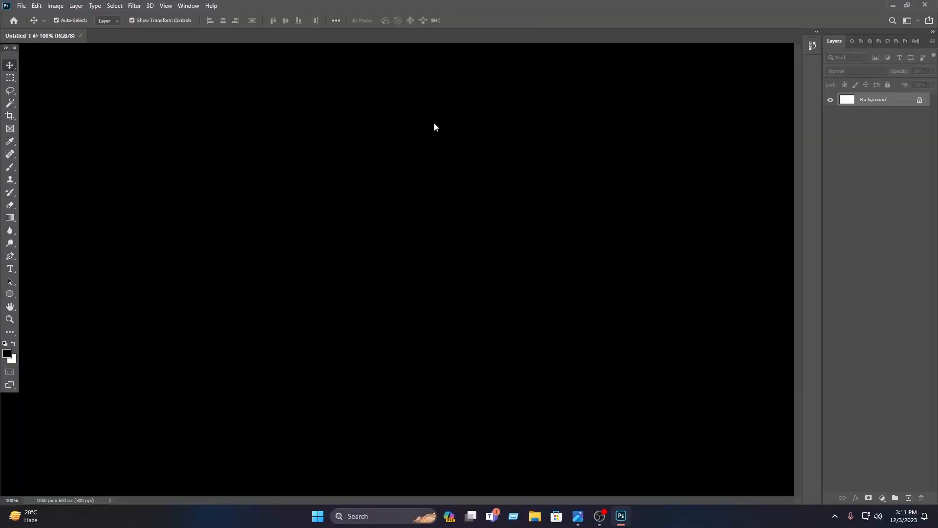
# Unlock the Background layer to apply a black 000000 Color Overlay, and lock the whole layer again
pyautogui.scroll(2, 397, 203)
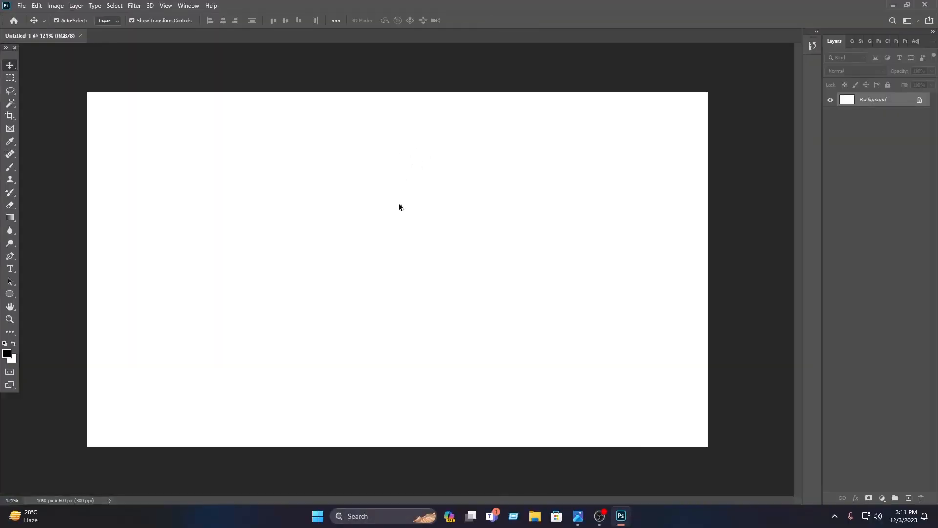
pyautogui.click(920, 100)
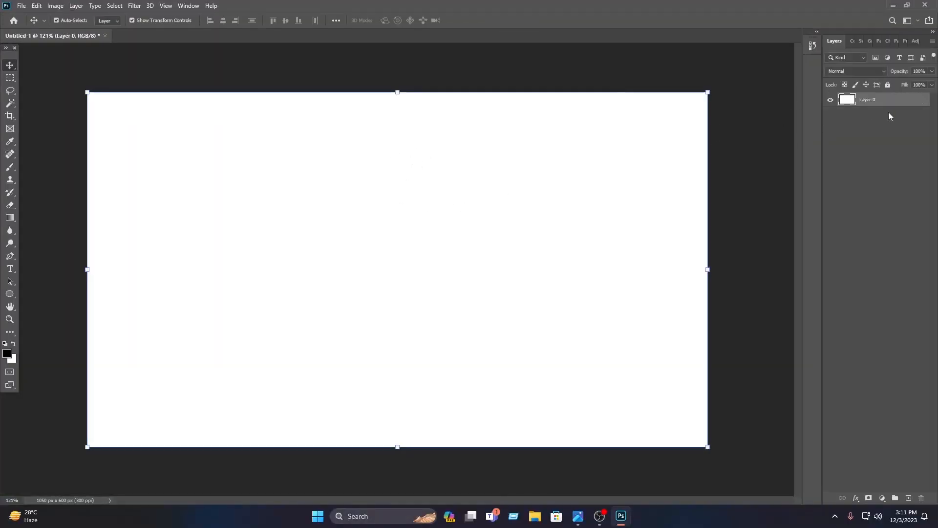
pyautogui.rightClick(894, 101)
pyautogui.click(851, 104)
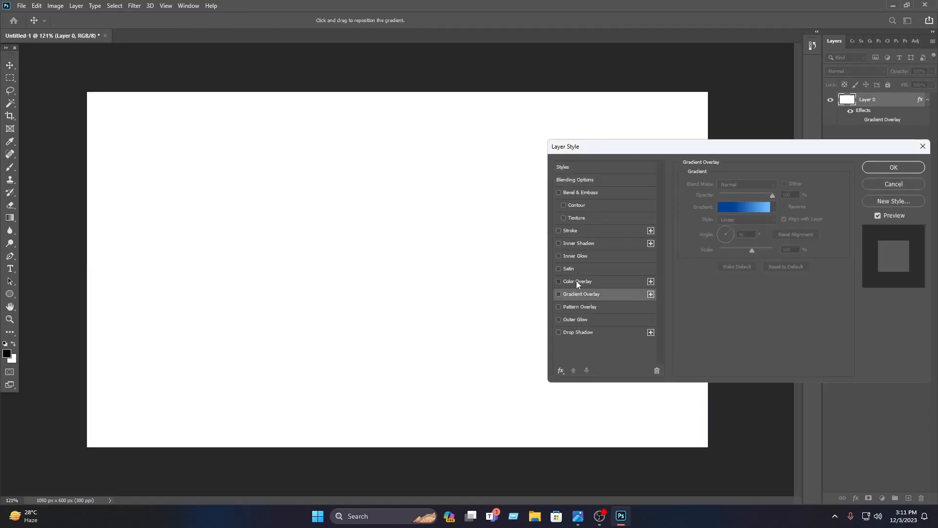
pyautogui.click(577, 282)
pyautogui.click(784, 185)
pyautogui.moveTo(482, 366); pyautogui.dragTo(566, 425)
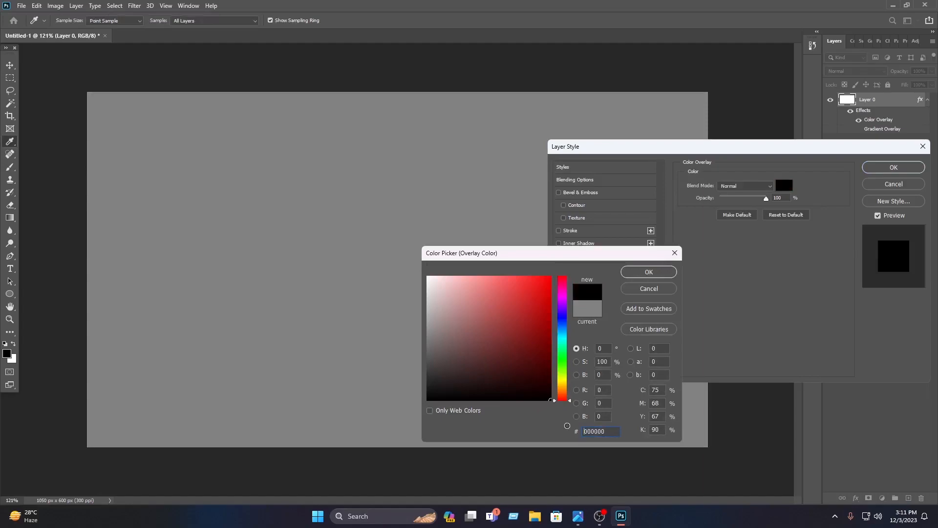
pyautogui.click(650, 273)
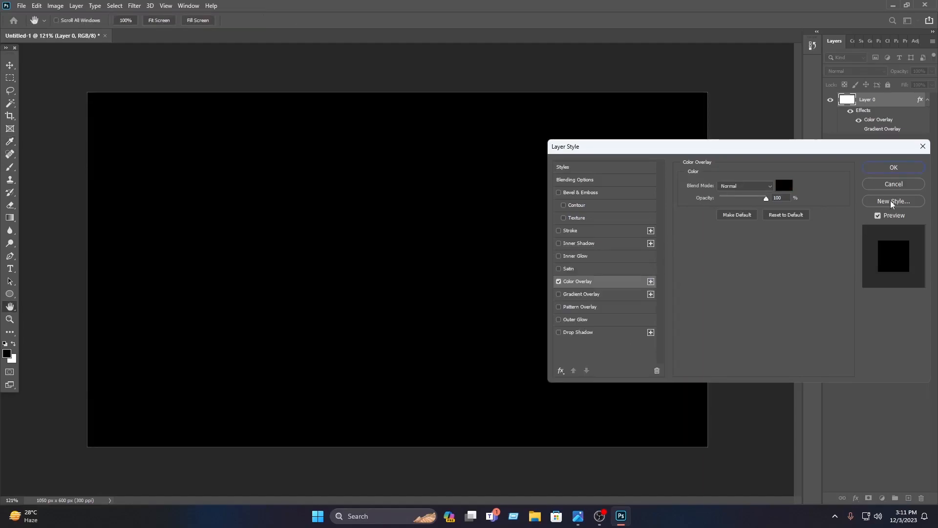
pyautogui.click(893, 168)
pyautogui.press('v')
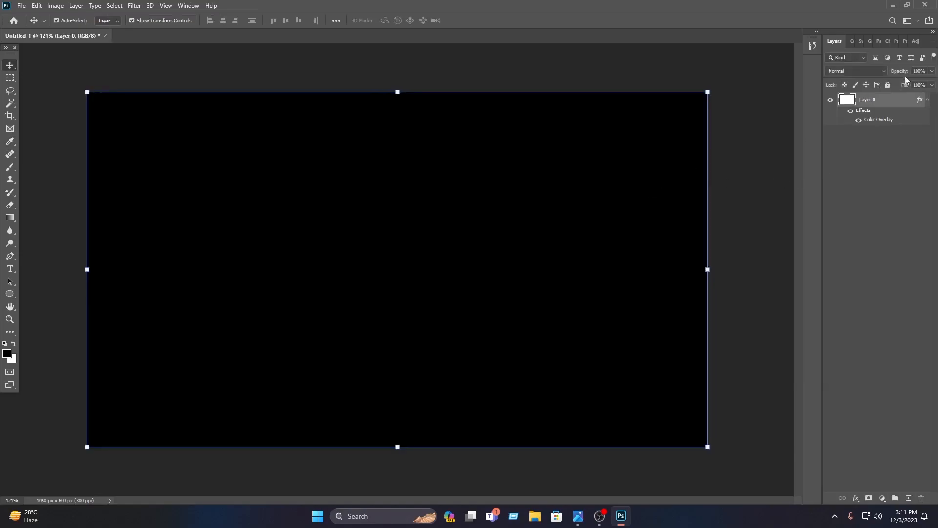
pyautogui.click(889, 85)
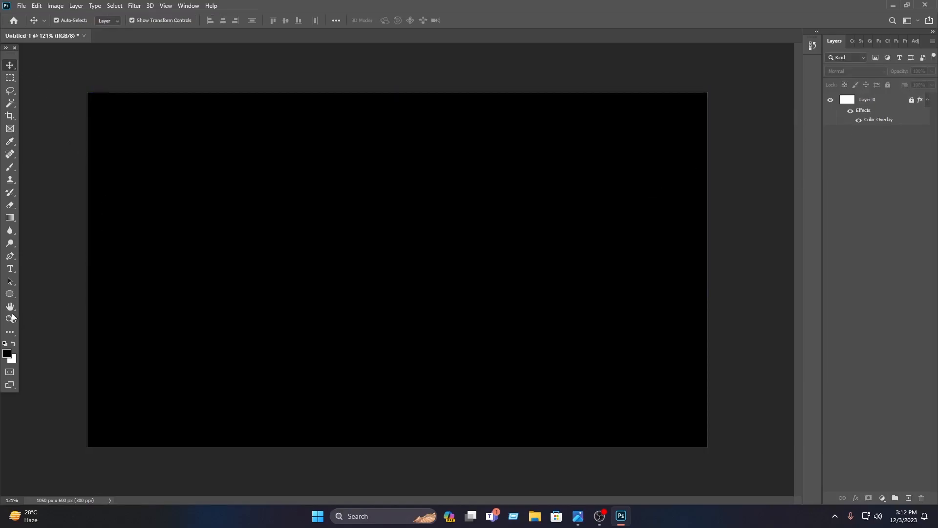
# Draw a rectangle about 444 × 641 px over the left part of the canvas and fill it with grey 636363
pyautogui.moveTo(10, 293); pyautogui.dragTo(46, 295)
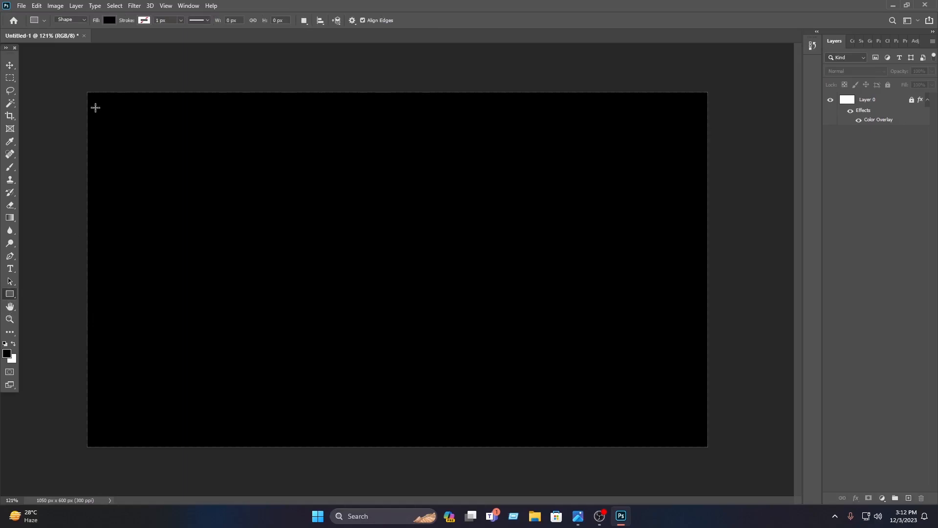
pyautogui.moveTo(84, 85); pyautogui.dragTo(346, 464)
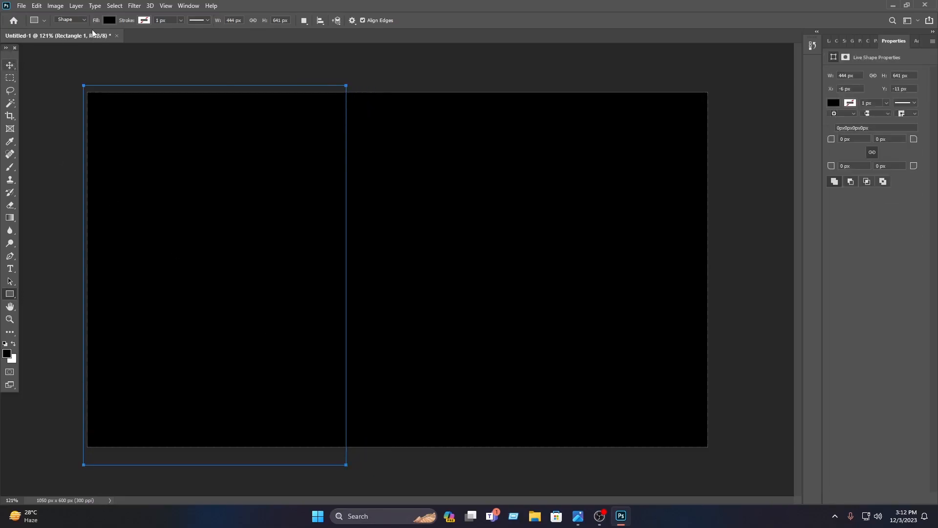
pyautogui.click(110, 20)
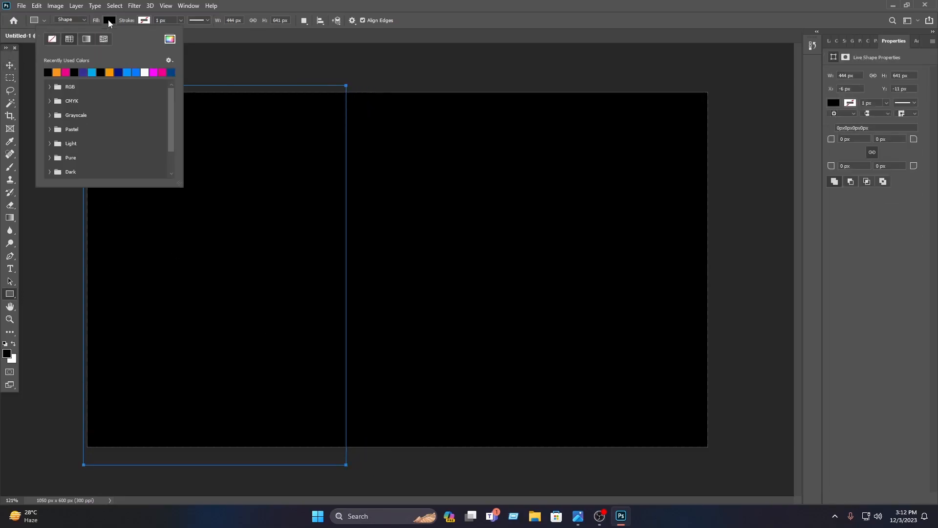
pyautogui.click(170, 39)
pyautogui.moveTo(500, 333); pyautogui.dragTo(399, 352)
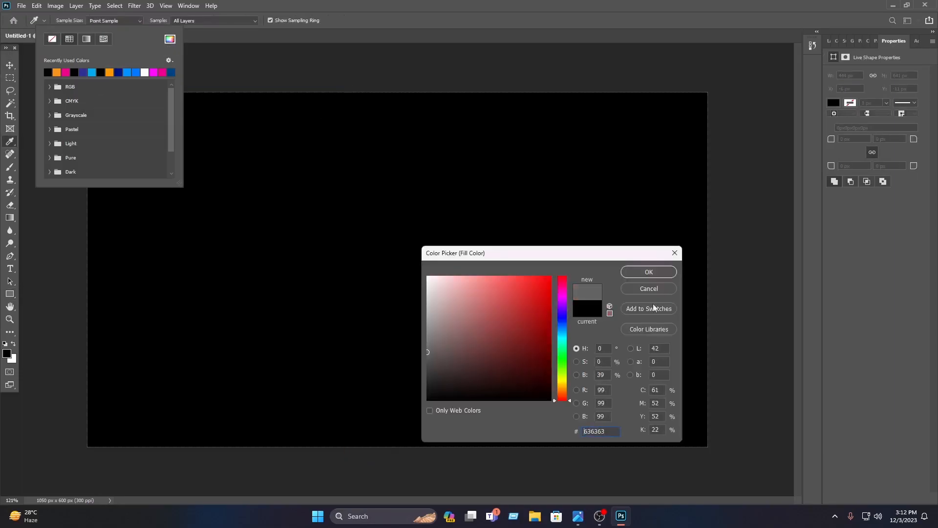
pyautogui.click(655, 271)
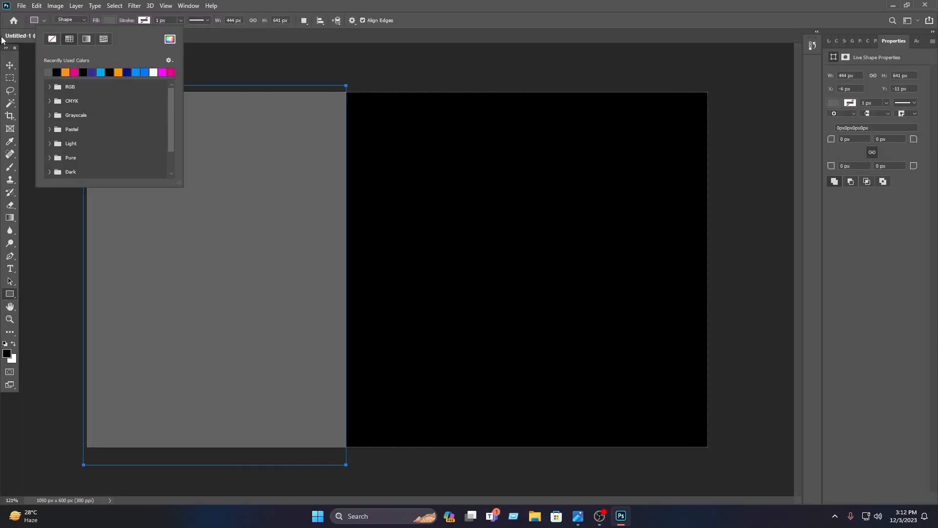
# Shift the grey rectangle slightly left and duplicate it as a narrow vertical strip over its right edge
pyautogui.click(10, 65)
pyautogui.moveTo(243, 155); pyautogui.dragTo(236, 155)
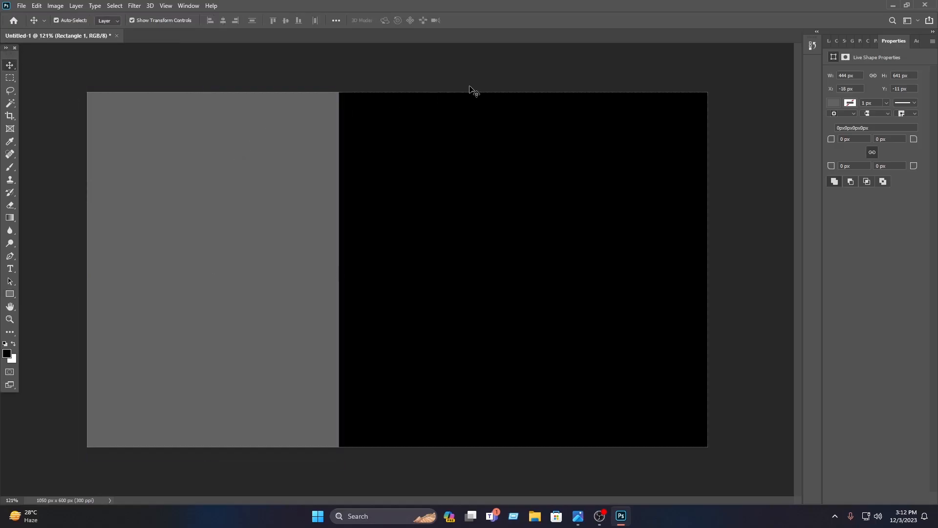
pyautogui.moveTo(206, 262); pyautogui.dragTo(352, 264)
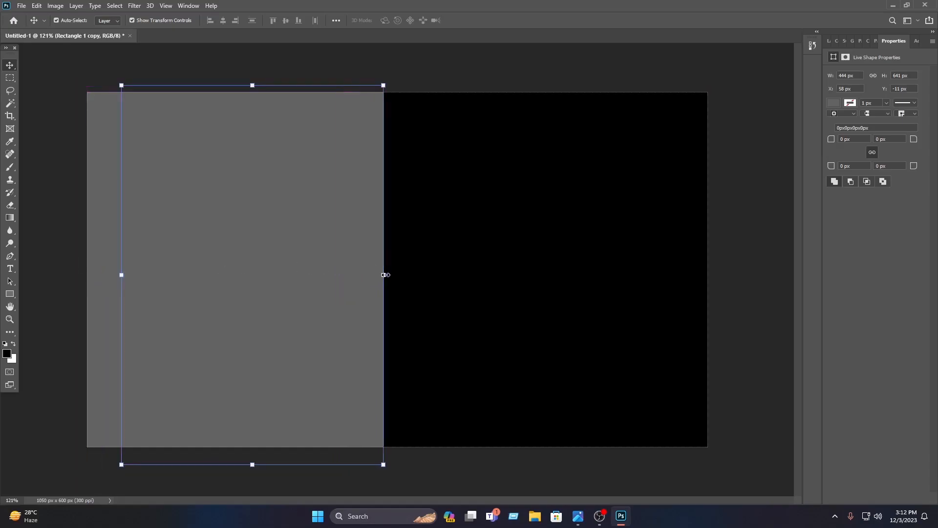
pyautogui.moveTo(263, 270); pyautogui.dragTo(353, 270)
pyautogui.click(484, 20)
# Add a Gradient Overlay to the strip's layer, starting from the yellow-to-red preset in the Oranges group
pyautogui.click(828, 41)
pyautogui.rightClick(875, 99)
pyautogui.click(866, 100)
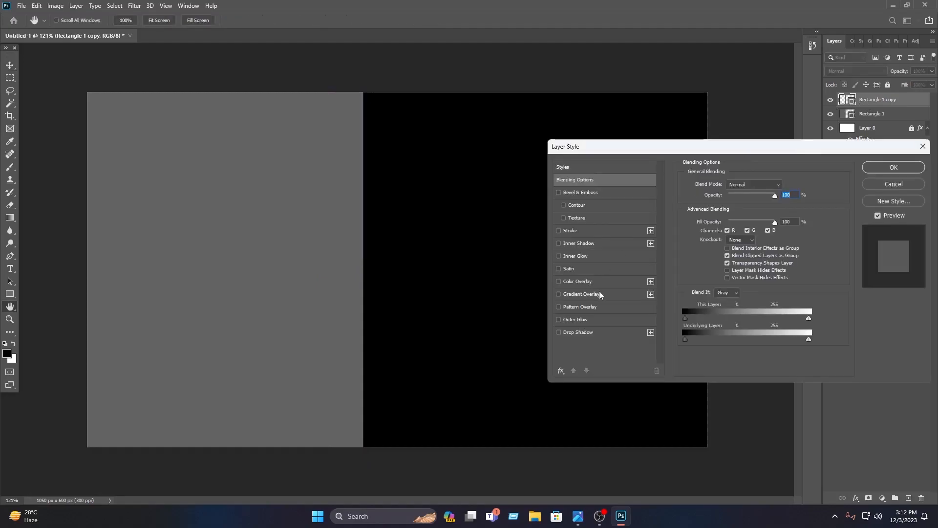
pyautogui.click(600, 293)
pyautogui.click(762, 207)
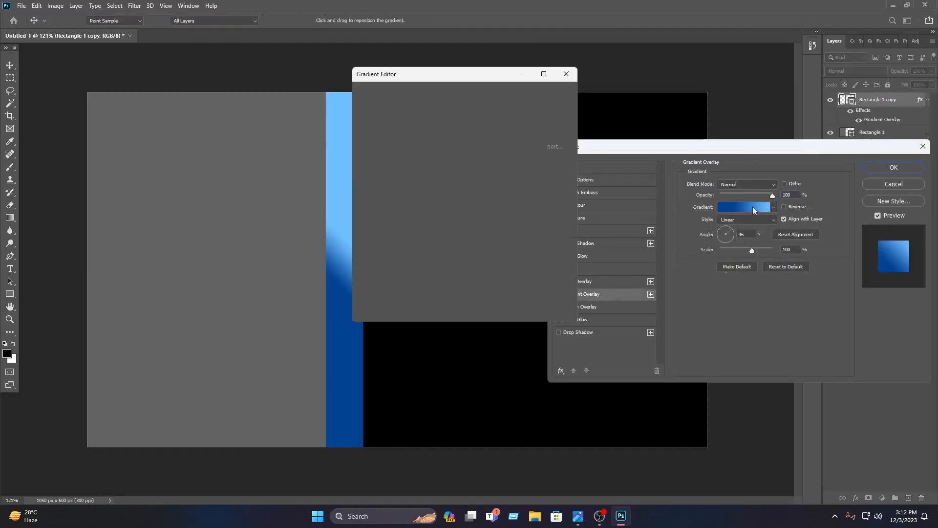
pyautogui.moveTo(370, 120); pyautogui.dragTo(439, 143)
pyautogui.click(367, 145)
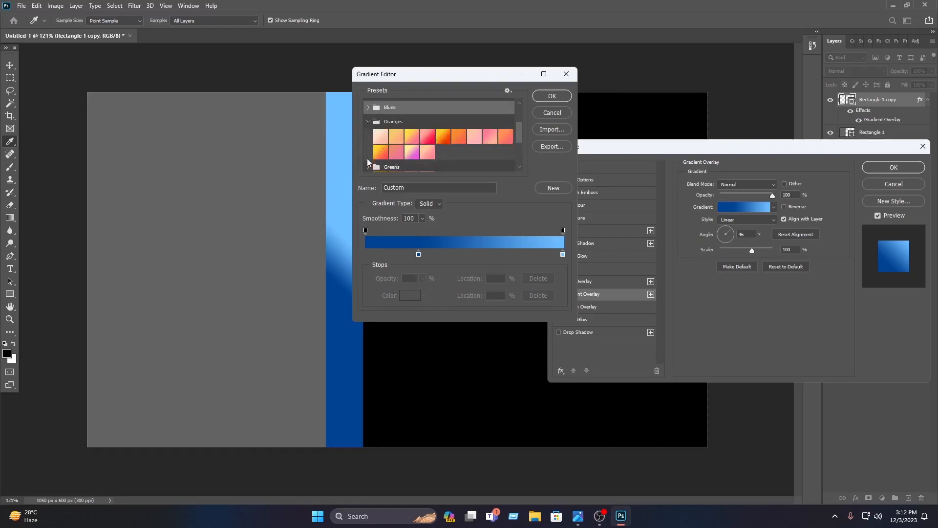
pyautogui.click(380, 153)
# Recolour the gradient's red end stop to brown 9f5e00 and move it near the middle of the gradient
pyautogui.click(563, 255)
pyautogui.click(409, 296)
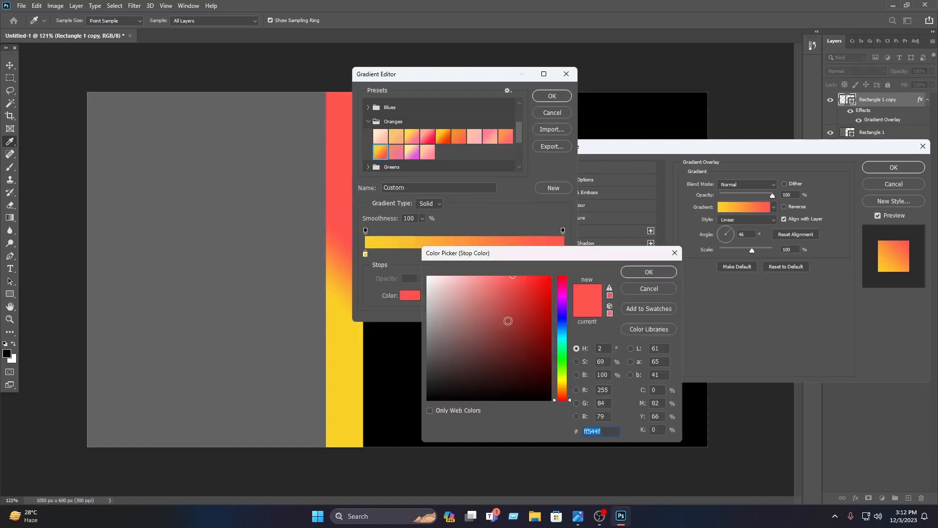
pyautogui.moveTo(563, 381); pyautogui.dragTo(562, 389)
pyautogui.moveTo(534, 328); pyautogui.dragTo(571, 327)
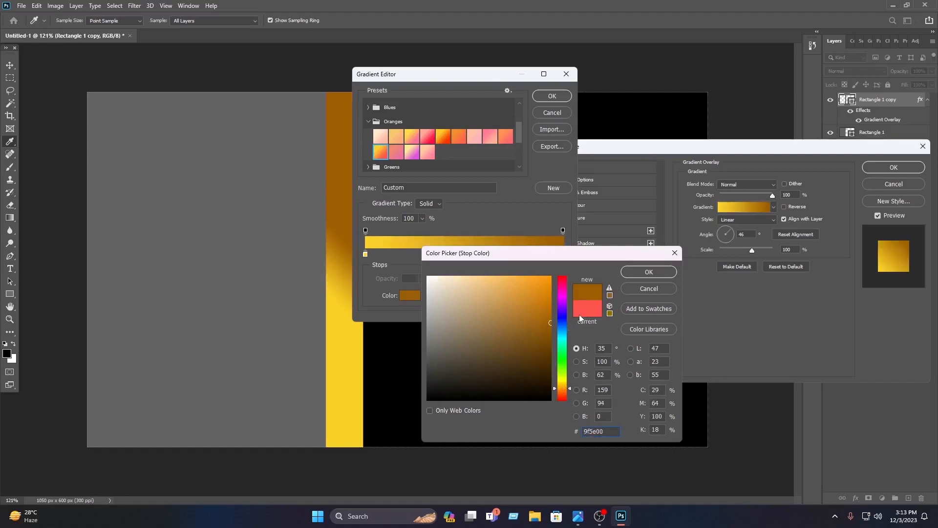
pyautogui.click(647, 273)
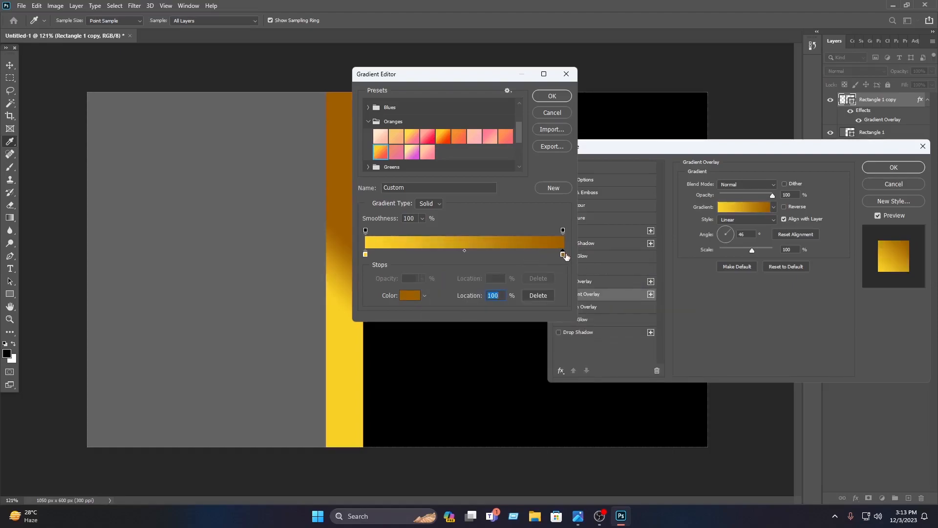
pyautogui.moveTo(563, 254); pyautogui.dragTo(457, 254)
# Set the gradient's starting colour stop to light yellow ffe36e
pyautogui.click(365, 254)
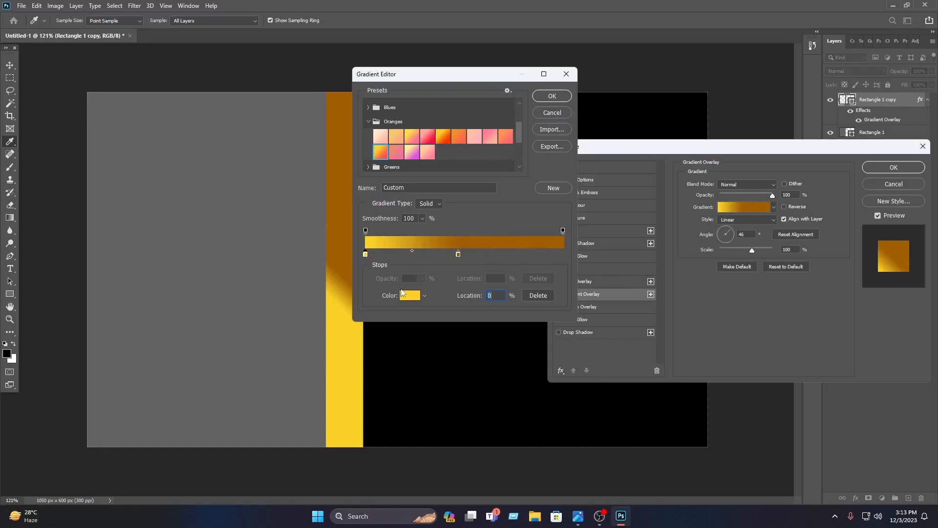
pyautogui.click(409, 295)
pyautogui.click(497, 276)
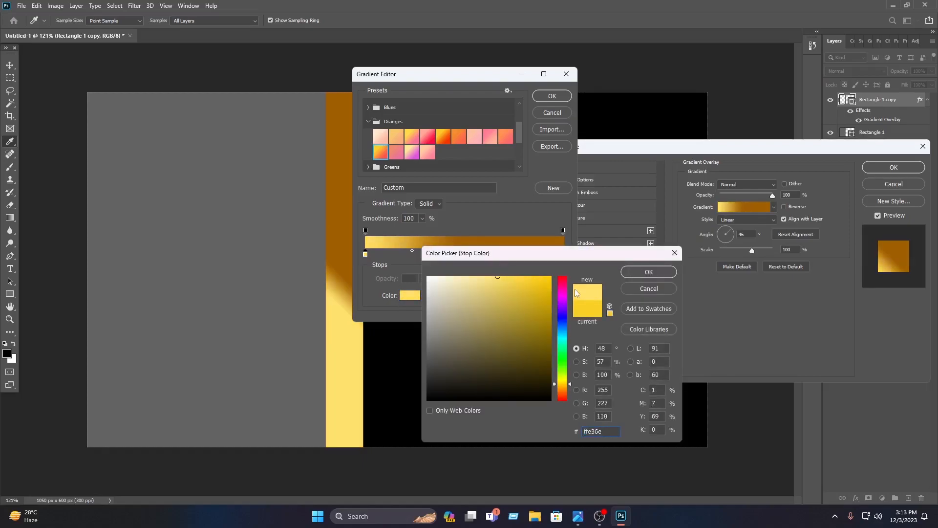
pyautogui.click(654, 272)
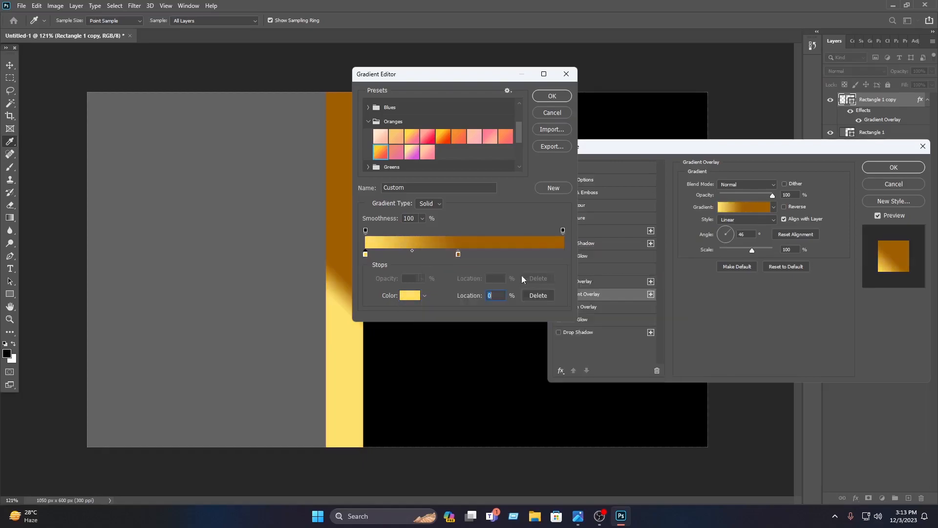
# Add a light yellow ffe36e stop at 69% and a dark gold stop at 100% of the gradient
pyautogui.click(502, 254)
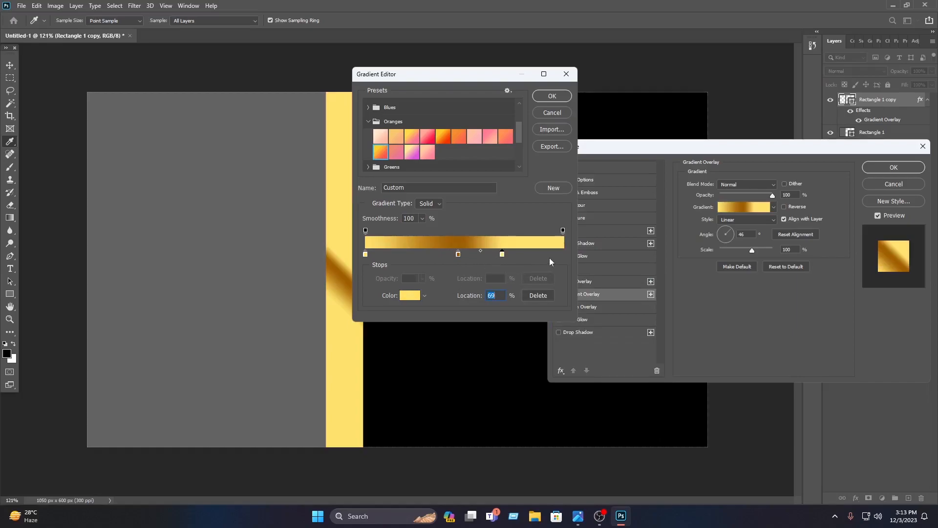
pyautogui.click(415, 297)
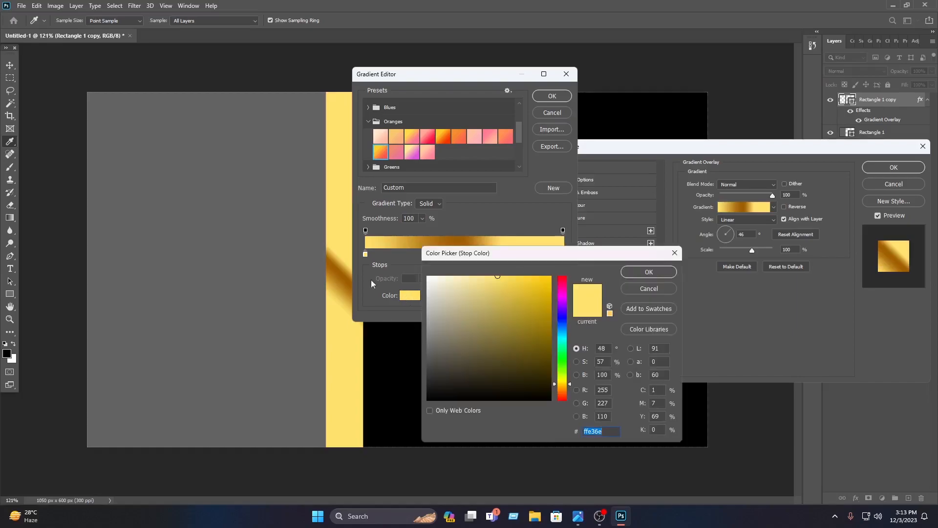
pyautogui.click(345, 268)
pyautogui.click(345, 268)
pyautogui.click(660, 271)
pyautogui.moveTo(536, 254); pyautogui.dragTo(564, 263)
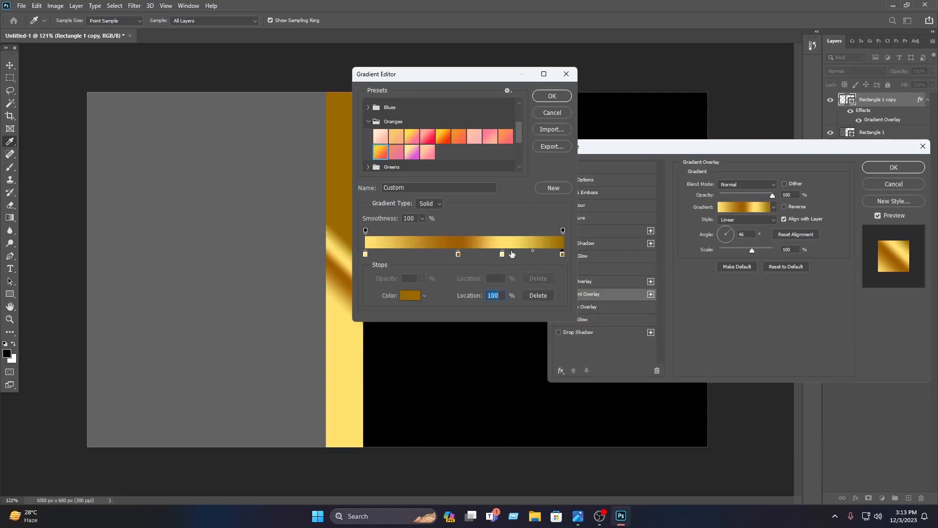
# Move the brown stop toward the gradient's start, the light yellow stop slightly past the middle, and the dark gold stop short of the end
pyautogui.moveTo(503, 254); pyautogui.dragTo(541, 256)
pyautogui.moveTo(459, 253); pyautogui.dragTo(405, 254)
pyautogui.moveTo(540, 255); pyautogui.dragTo(495, 255)
pyautogui.moveTo(562, 254); pyautogui.dragTo(537, 254)
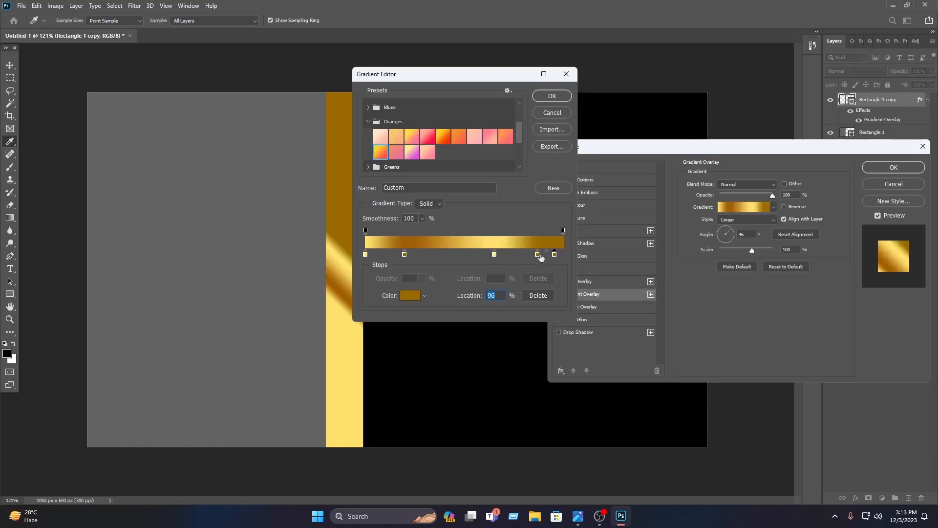
# Set the colour of the gradient stop at 96% to golden yellow ffc342
pyautogui.click(409, 296)
pyautogui.moveTo(504, 297); pyautogui.dragTo(511, 266)
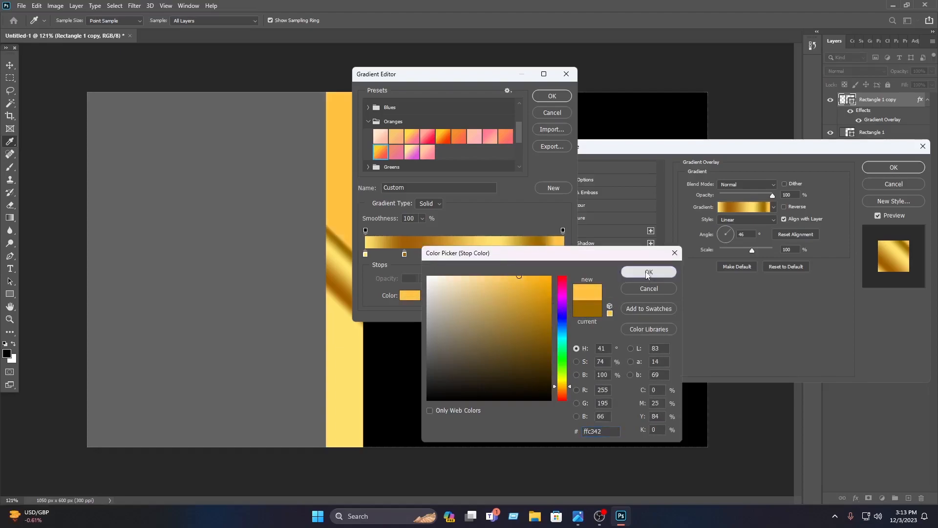
pyautogui.click(648, 272)
# Fine-tune the gradient stop positions, placing the inner light yellow stop at 49%, and apply the Gradient Overlay to the strip
pyautogui.moveTo(536, 255); pyautogui.dragTo(524, 255)
pyautogui.click(395, 254)
pyautogui.press('Delete')
pyautogui.moveTo(405, 255); pyautogui.dragTo(399, 255)
pyautogui.moveTo(494, 255); pyautogui.dragTo(464, 256)
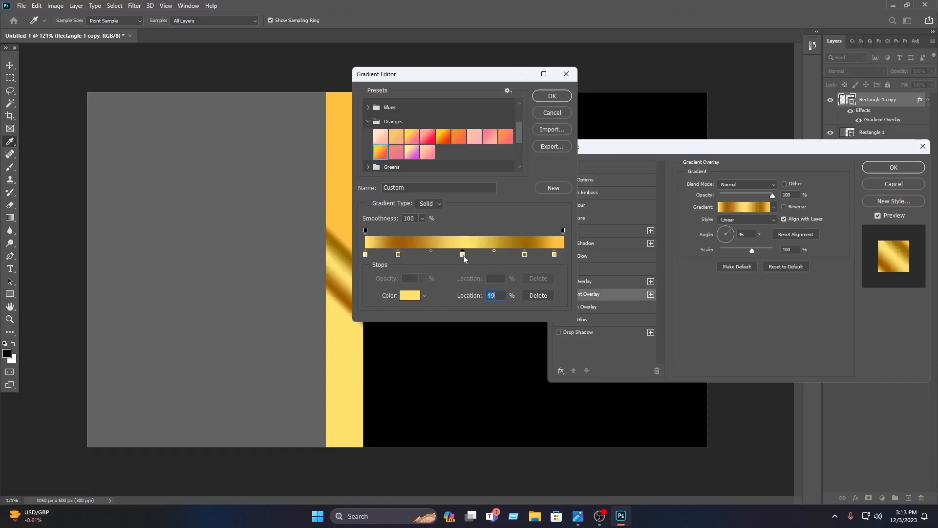
pyautogui.click(562, 98)
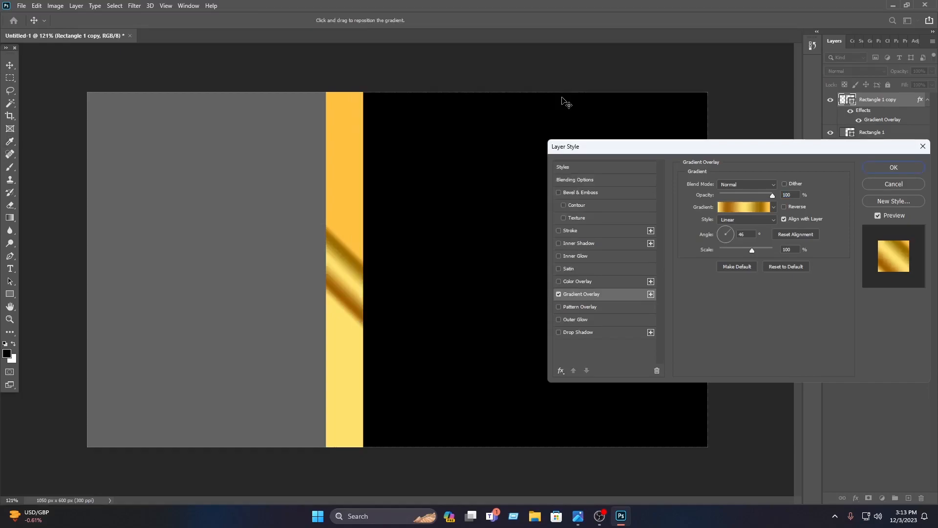
pyautogui.moveTo(693, 154); pyautogui.dragTo(584, 148)
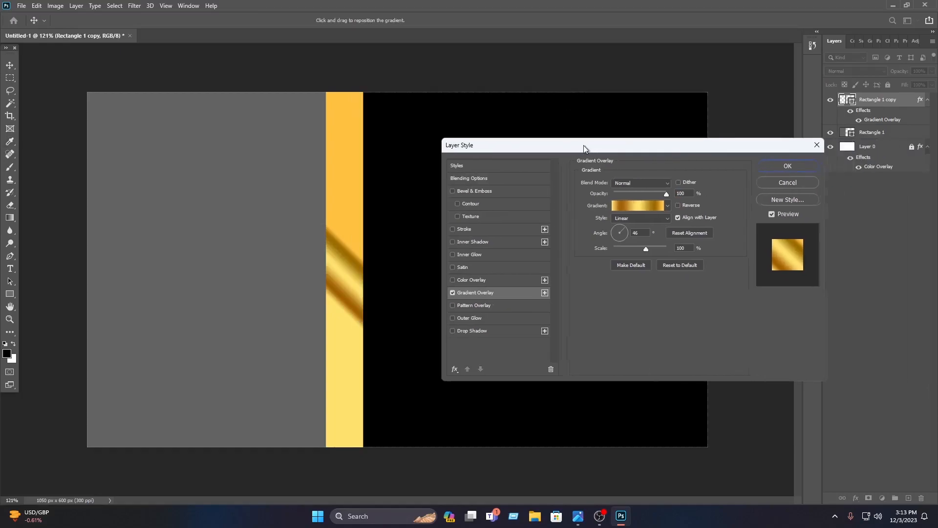
pyautogui.click(787, 168)
pyautogui.click(725, 157)
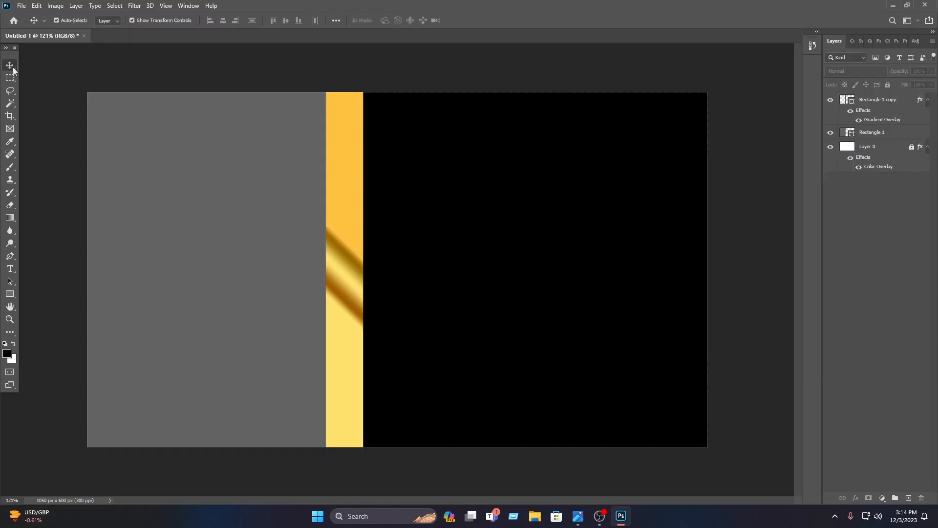
# Create a black four-sided polygon about 99 px wide beside the middle of the gold strip
pyautogui.rightClick(10, 296)
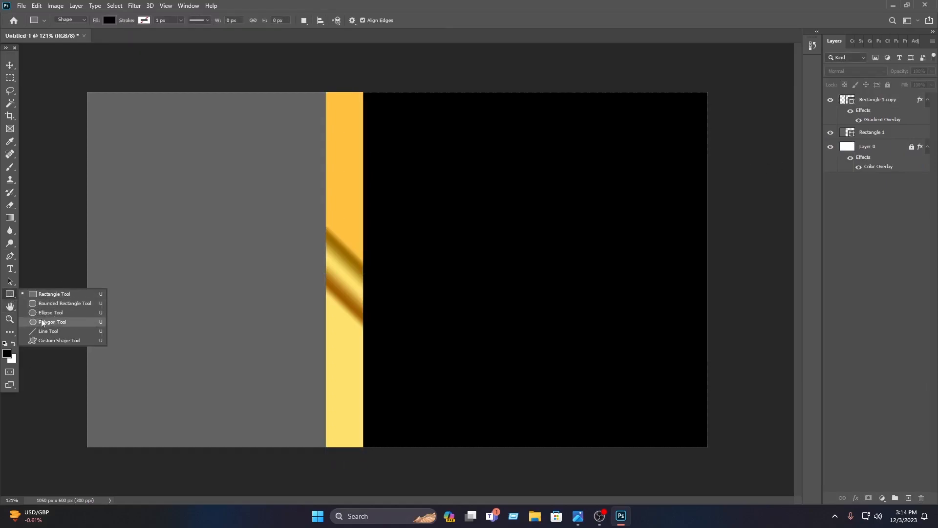
pyautogui.click(53, 322)
pyautogui.click(278, 227)
pyautogui.click(461, 148)
pyautogui.write('4')
pyautogui.click(443, 236)
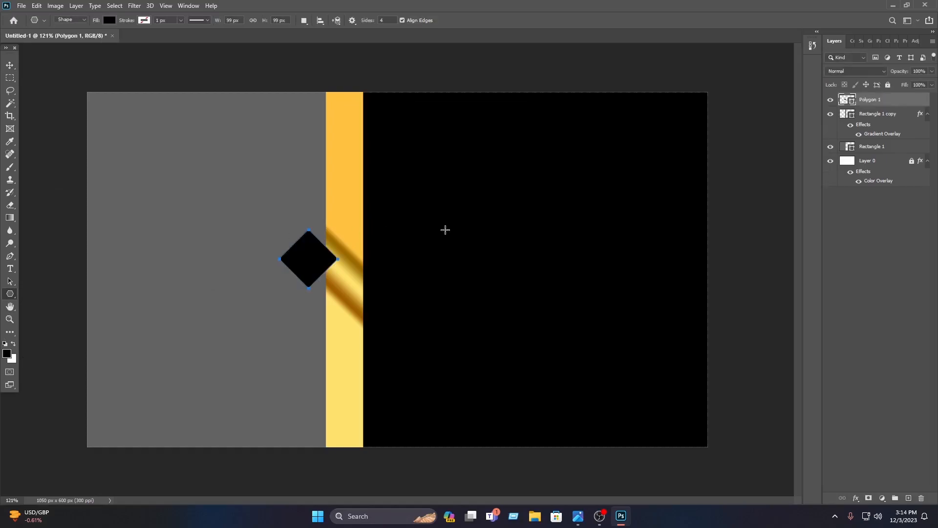
# Move the black diamond onto the middle of the gold strip and stretch it to about 143% width and 192% height
pyautogui.click(9, 66)
pyautogui.moveTo(315, 265); pyautogui.dragTo(345, 345)
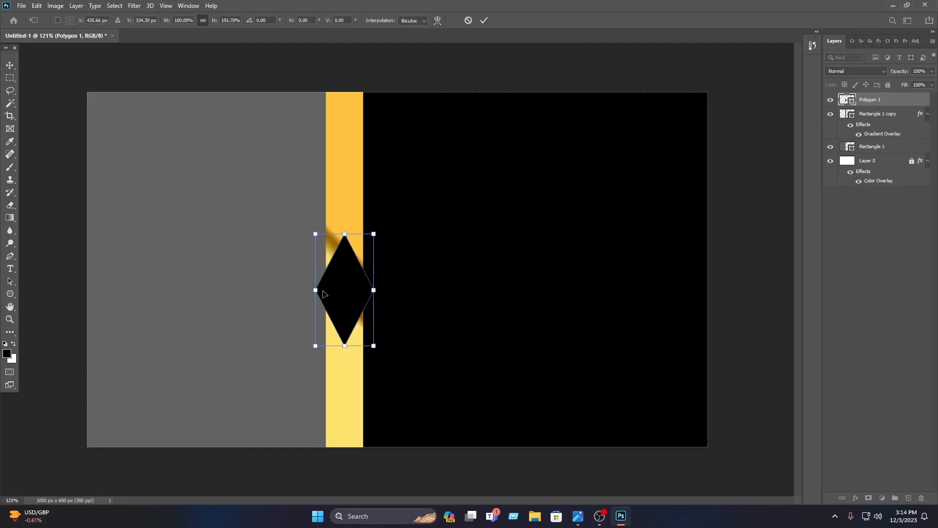
pyautogui.moveTo(316, 290); pyautogui.dragTo(340, 276)
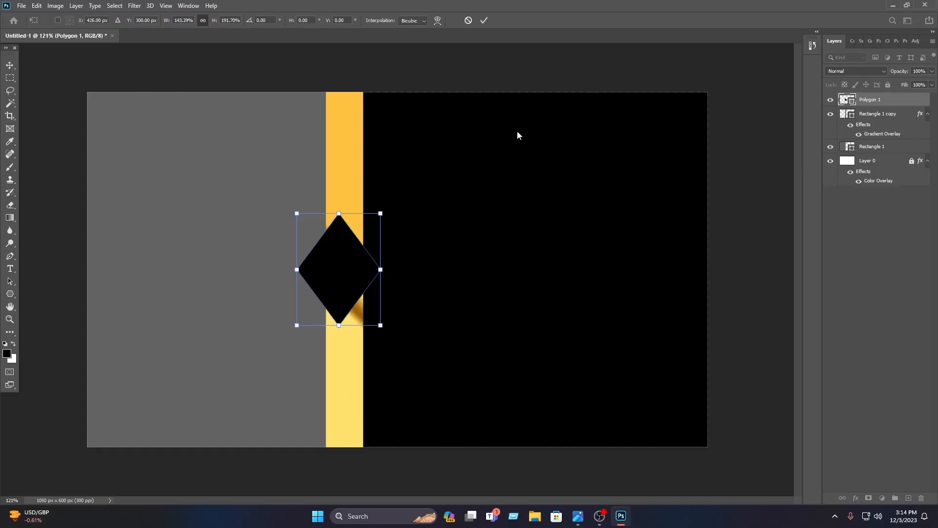
pyautogui.press('Return')
# Apply the metallic gold linear Gradient Overlay to the diamond and centre the shape horizontally on the gold strip
pyautogui.rightClick(872, 100)
pyautogui.click(873, 103)
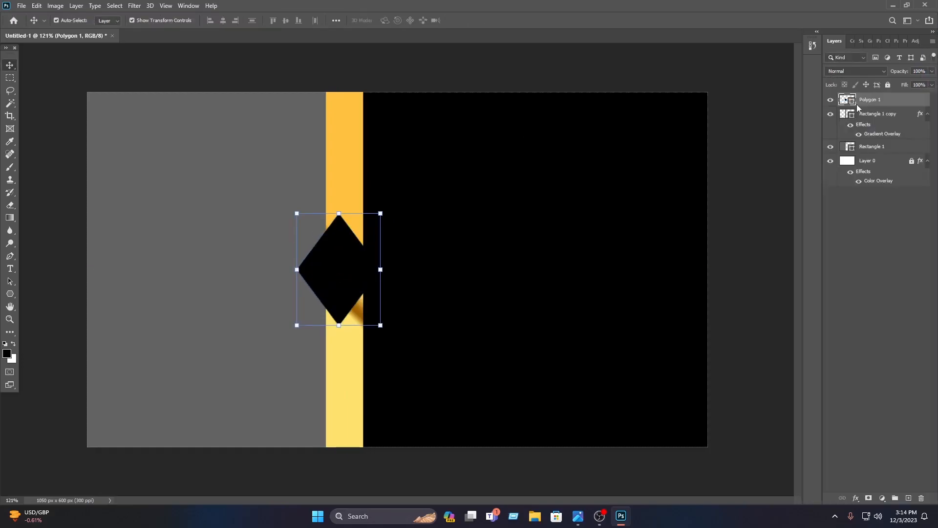
pyautogui.click(497, 293)
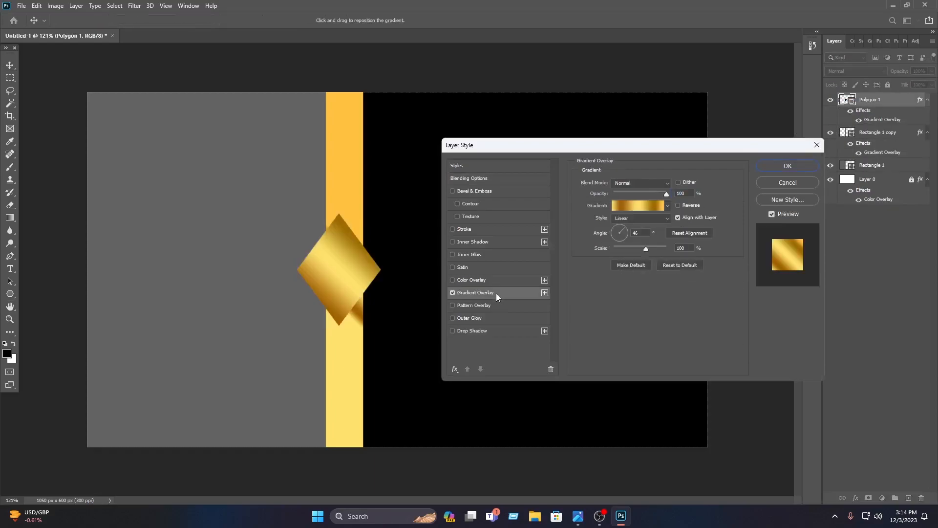
pyautogui.click(780, 172)
pyautogui.moveTo(338, 269); pyautogui.dragTo(343, 268)
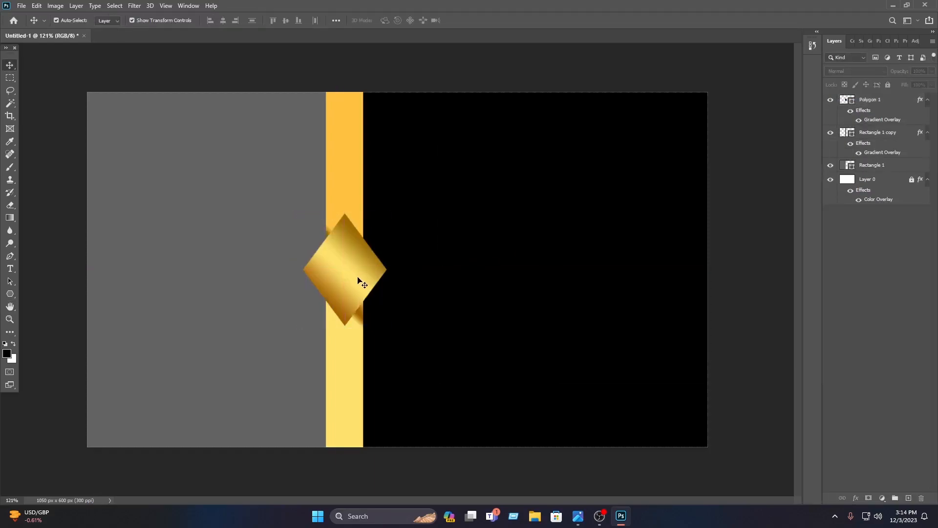
# Duplicate the gold diamond twice to build a vertically overlapping stack of three, and centre the stack on the strip
pyautogui.click(366, 269)
pyautogui.moveTo(356, 266); pyautogui.dragTo(347, 308)
pyautogui.moveTo(411, 328); pyautogui.dragTo(358, 256)
pyautogui.click(433, 266)
pyautogui.moveTo(344, 328); pyautogui.dragTo(384, 252)
pyautogui.hotkey('ctrl', 'z')
pyautogui.click(450, 306)
pyautogui.moveTo(356, 283); pyautogui.dragTo(357, 261)
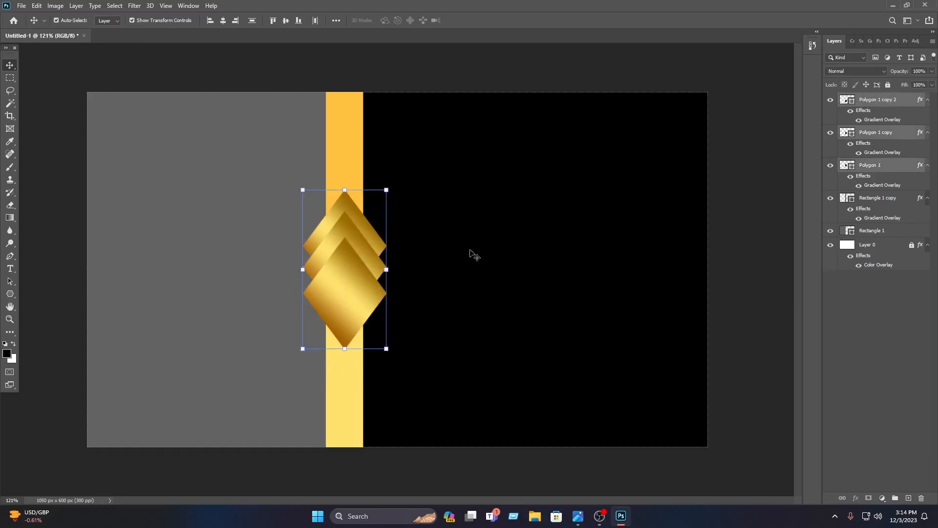
pyautogui.click(442, 259)
# Paste the prepared profile icon, name, job title and contact details, and position them on the black area
pyautogui.press('ctrl')
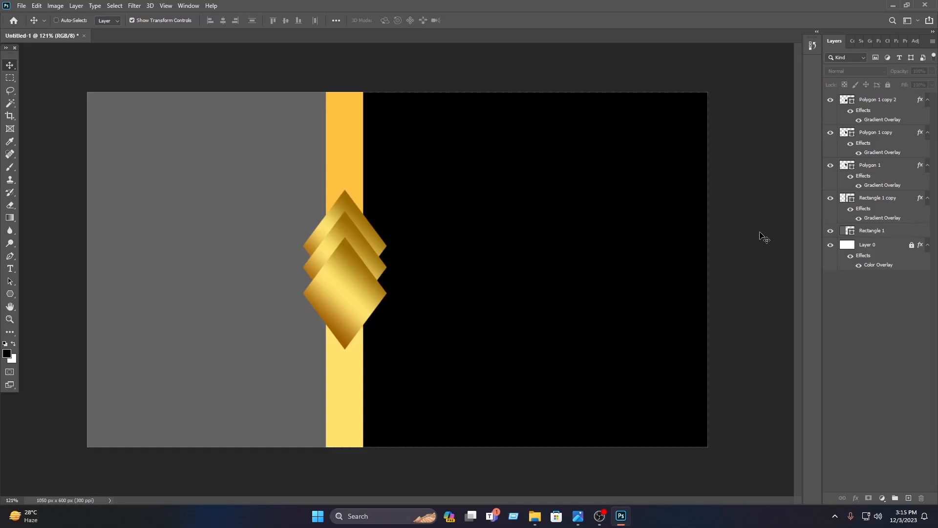
pyautogui.hotkey('ctrl', 'v')
pyautogui.moveTo(424, 184); pyautogui.dragTo(569, 169)
pyautogui.click(690, 195)
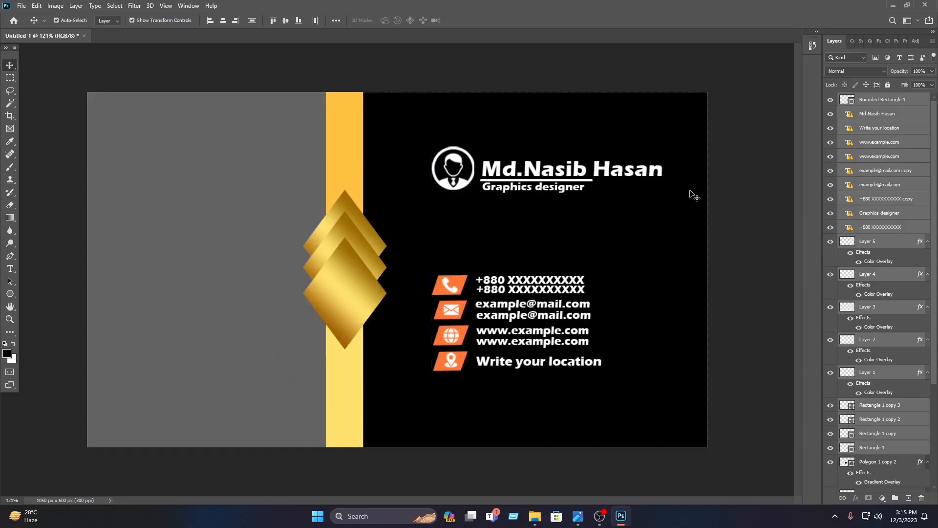
# Replace the Color Overlay on the circular profile icon with a Gradient Overlay
pyautogui.click(442, 184)
pyautogui.rightClick(878, 244)
pyautogui.click(796, 104)
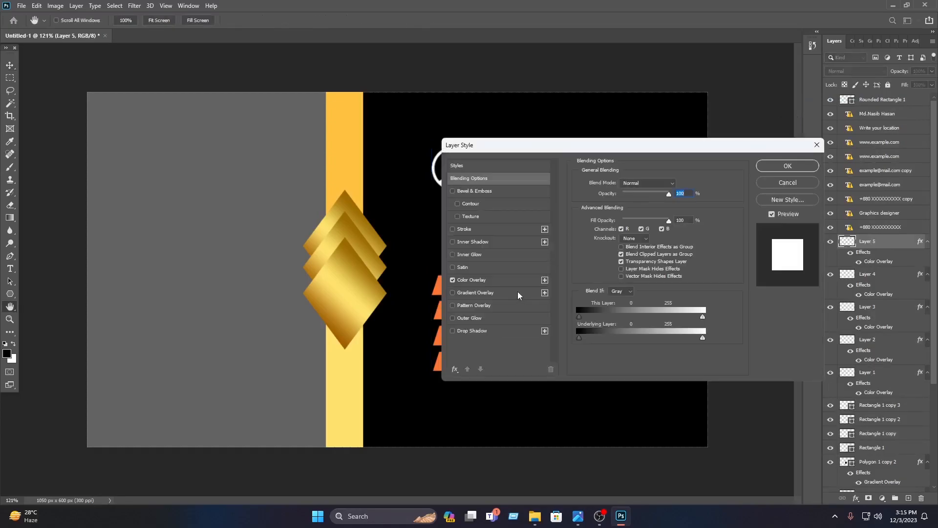
pyautogui.click(518, 293)
pyautogui.click(467, 282)
pyautogui.moveTo(582, 141); pyautogui.dragTo(325, 113)
pyautogui.click(219, 281)
pyautogui.click(180, 251)
# Choose the Orange_10 preset from the Oranges group as the profile icon's gradient
pyautogui.click(360, 160)
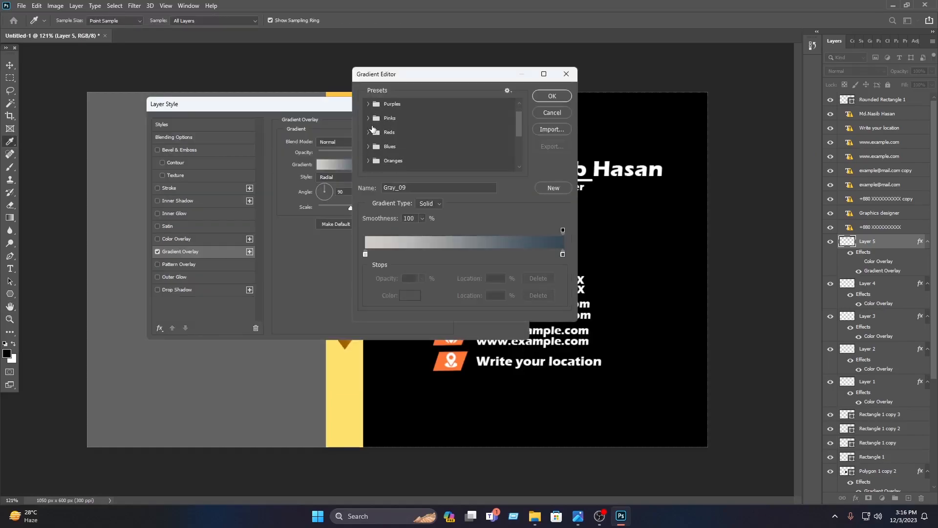
pyautogui.click(368, 160)
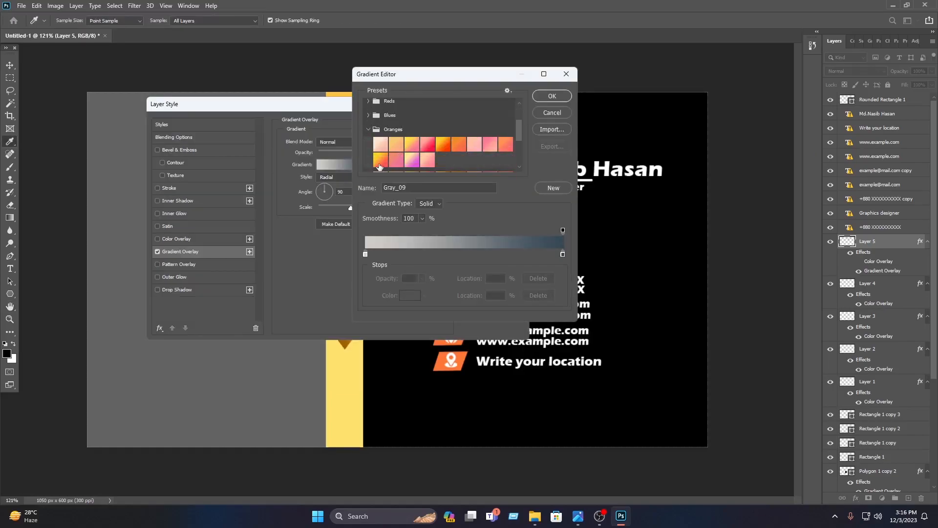
pyautogui.click(380, 160)
pyautogui.click(557, 100)
pyautogui.moveTo(464, 110); pyautogui.dragTo(326, 156)
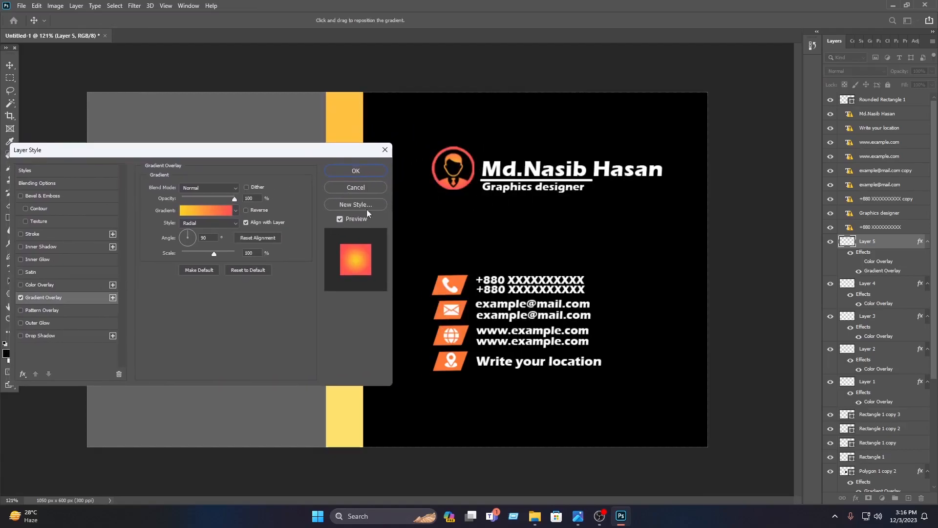
# Change the gradient's red end stop to dark orange-brown and apply the overlay to the profile icon
pyautogui.click(215, 212)
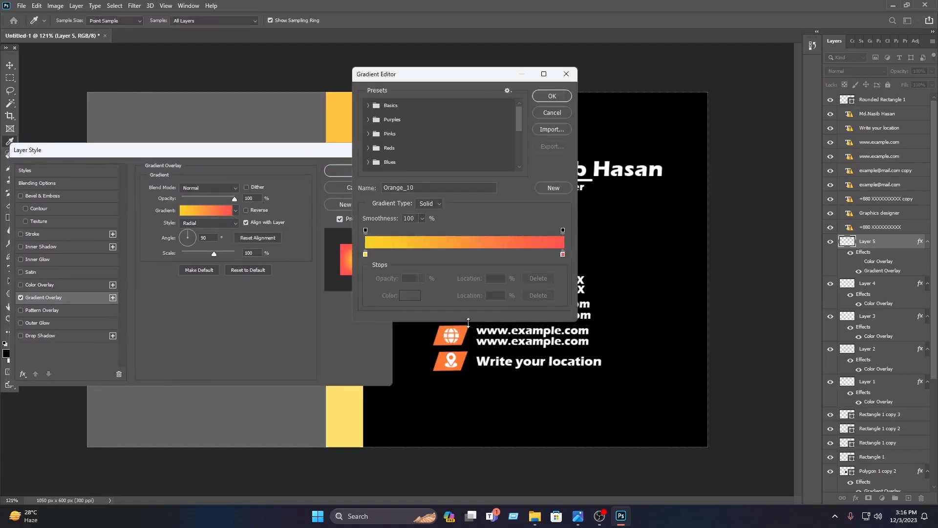
pyautogui.click(562, 254)
pyautogui.click(412, 295)
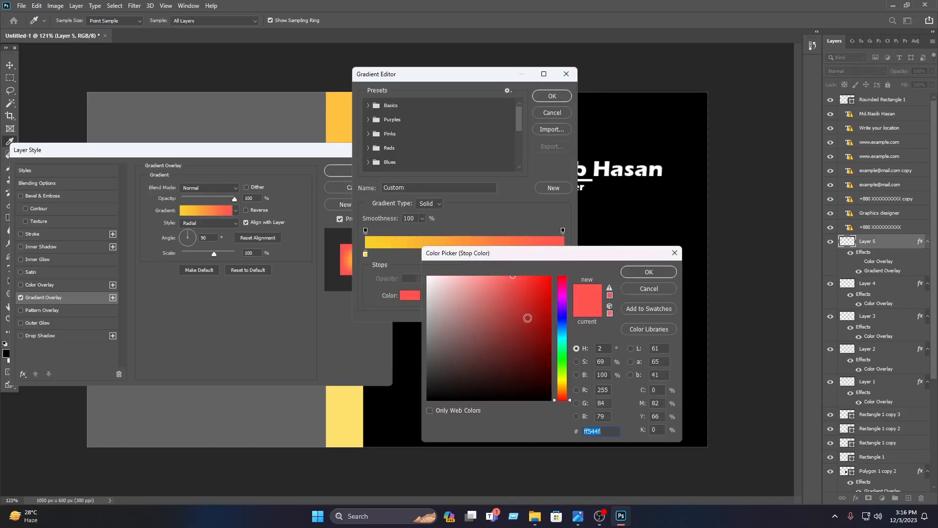
pyautogui.moveTo(564, 398); pyautogui.dragTo(565, 390)
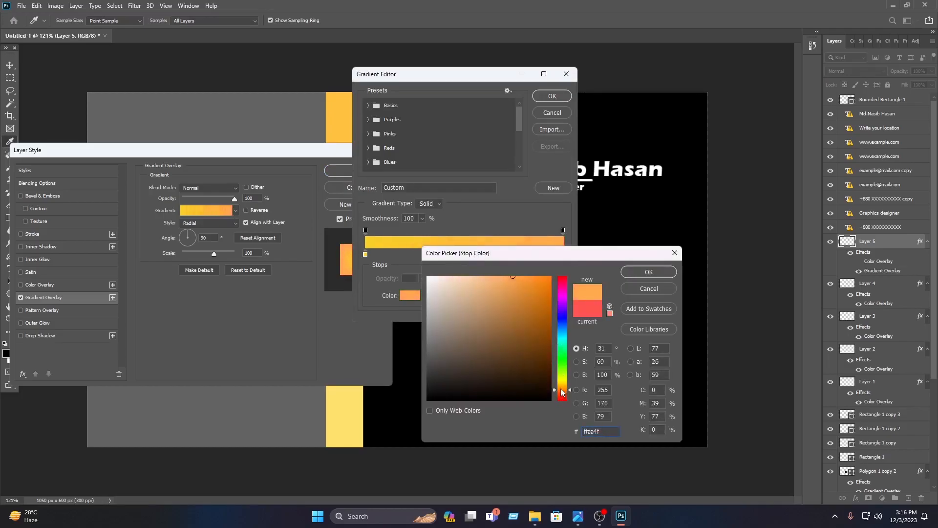
pyautogui.click(550, 336)
pyautogui.click(551, 327)
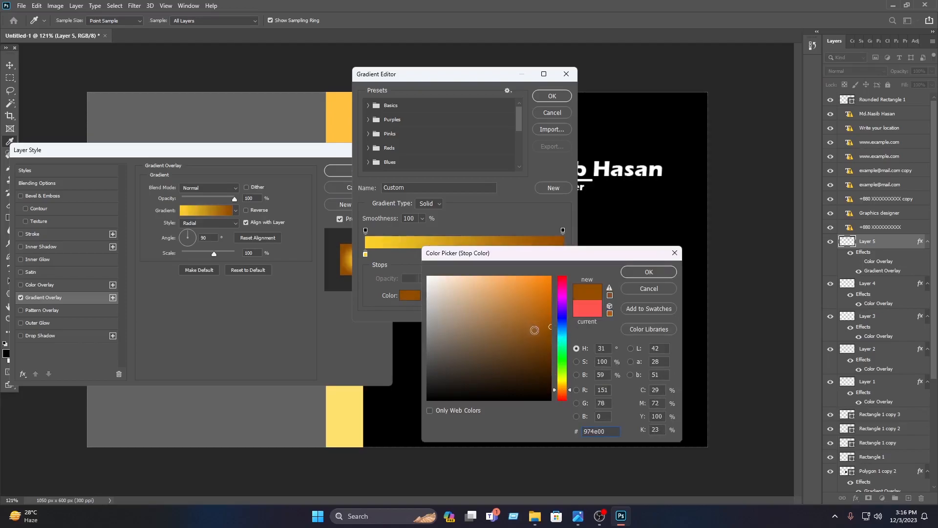
pyautogui.click(551, 97)
pyautogui.click(356, 171)
pyautogui.click(712, 209)
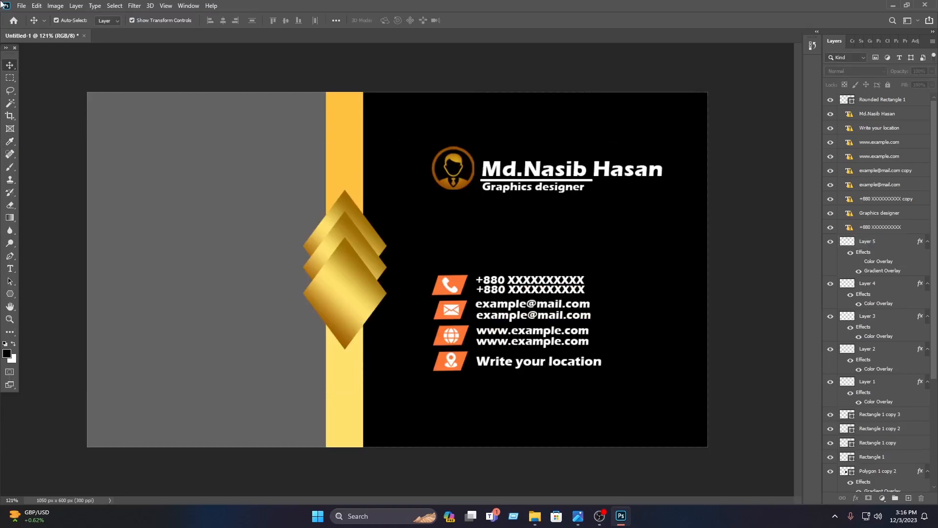
# Open the Nasib IT logo image from the "my video requairments" folder on Storage (F:)
pyautogui.click(21, 6)
pyautogui.click(29, 27)
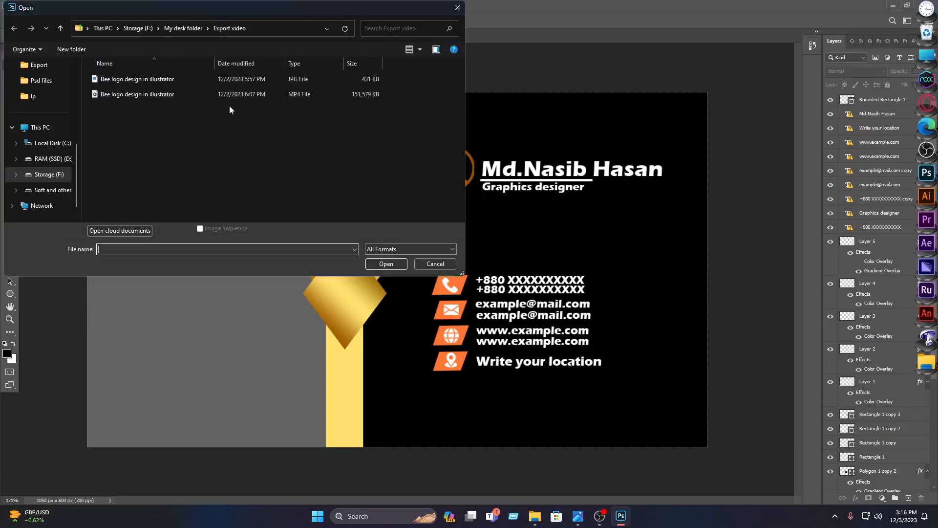
pyautogui.click(51, 176)
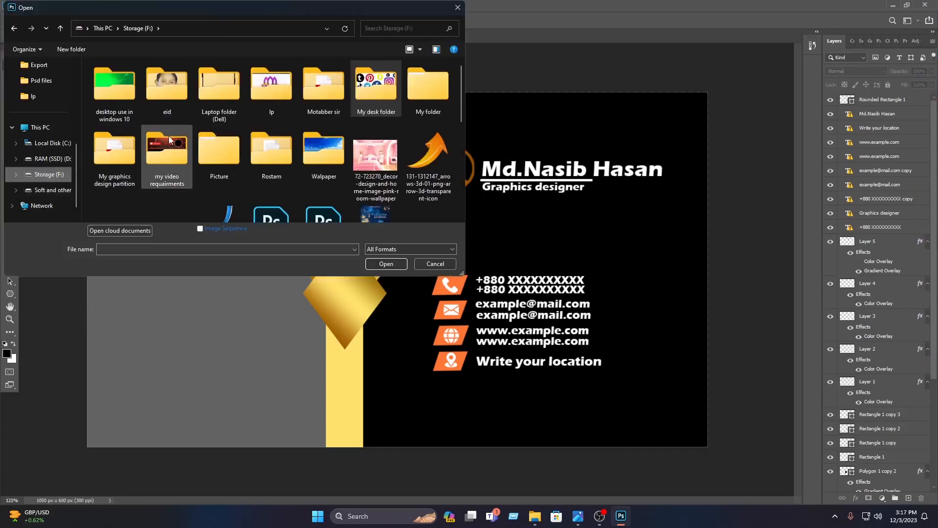
pyautogui.doubleClick(168, 157)
pyautogui.click(239, 96)
pyautogui.click(376, 249)
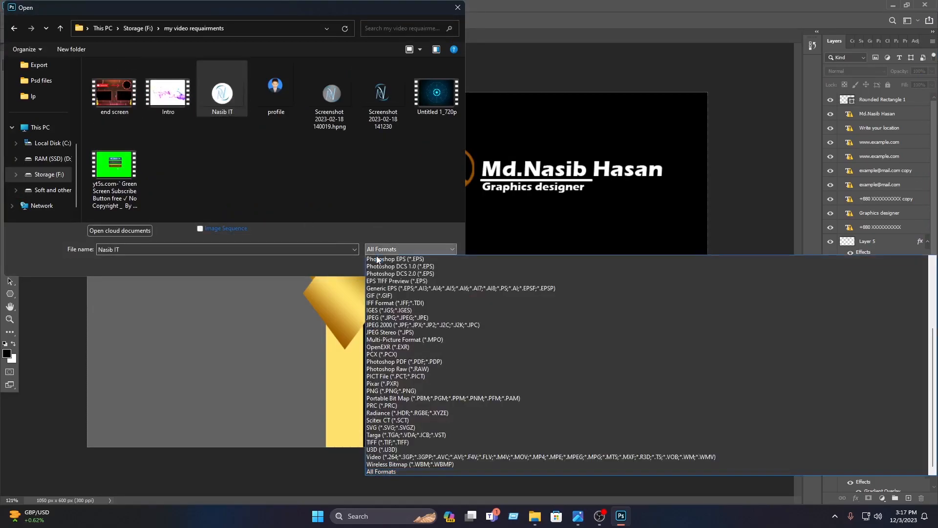
pyautogui.click(321, 260)
pyautogui.click(371, 260)
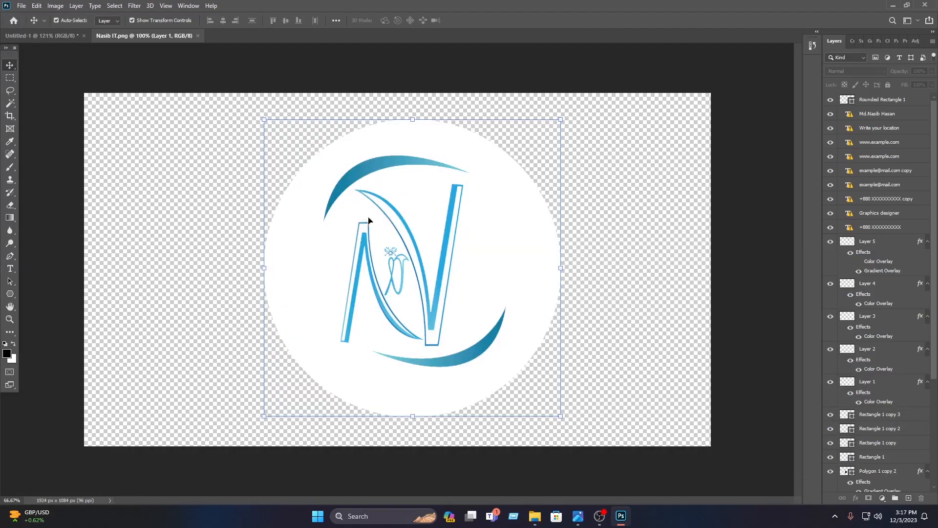
# Bring the circular logo into the card's grey area at about 151 px wide and convert its layer to a smart object
pyautogui.moveTo(452, 268); pyautogui.dragTo(513, 264)
pyautogui.moveTo(521, 224); pyautogui.dragTo(208, 272)
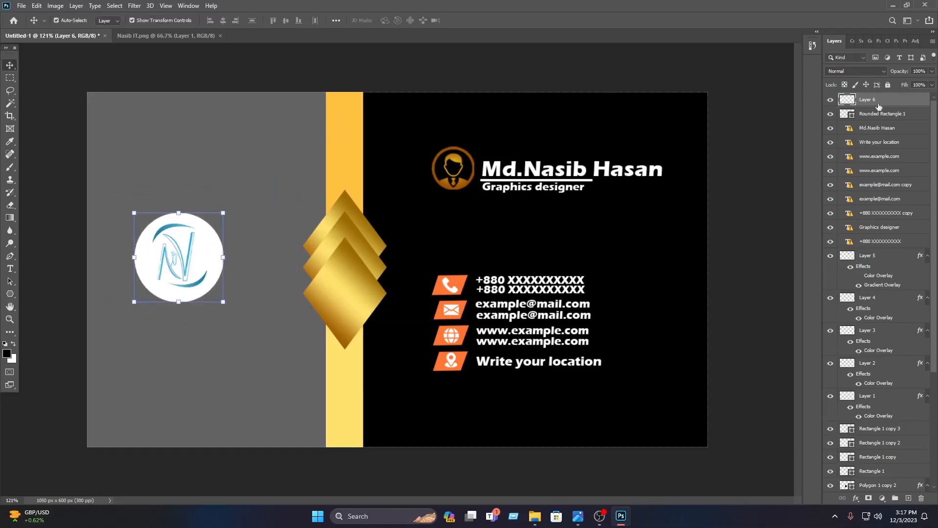
pyautogui.rightClick(877, 107)
pyautogui.rightClick(874, 99)
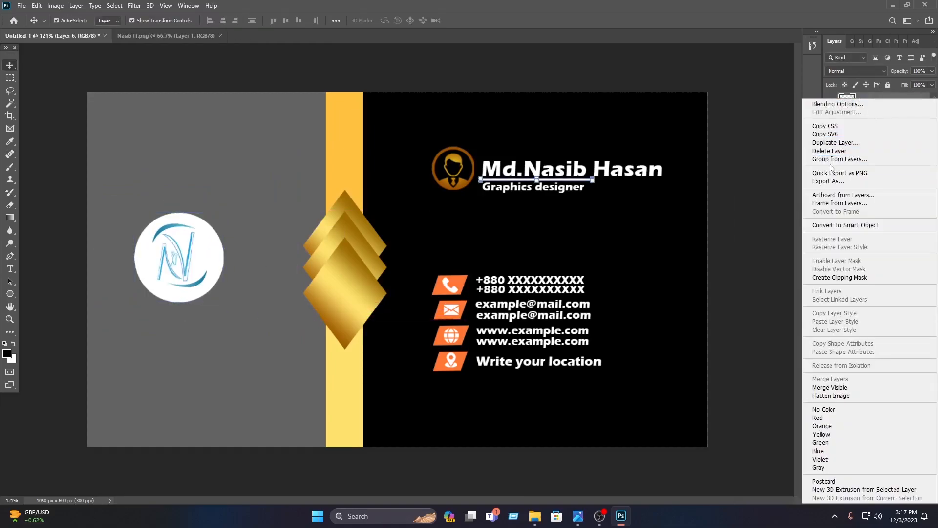
pyautogui.click(835, 224)
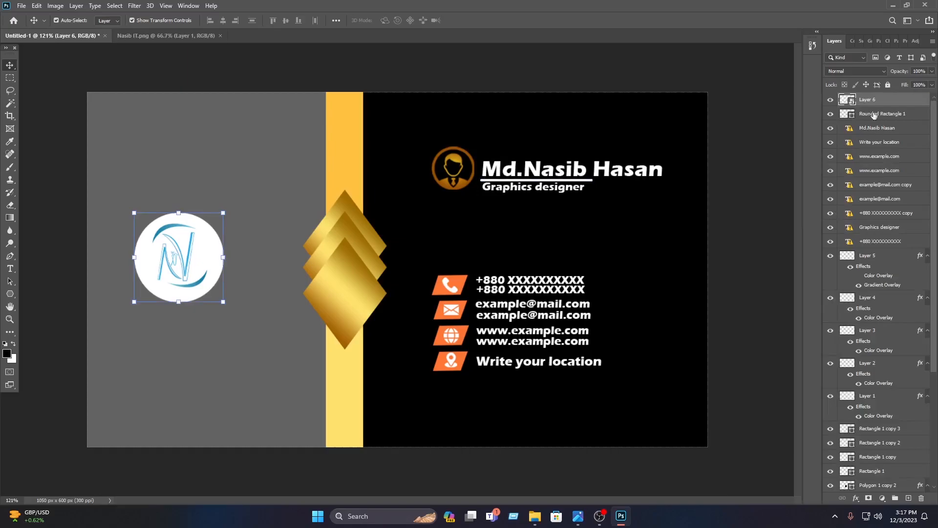
# Recolour the logo gold inside its smart object with Hue/Saturation at hue -152 and saturation -14, then save and close the contents
pyautogui.doubleClick(851, 100)
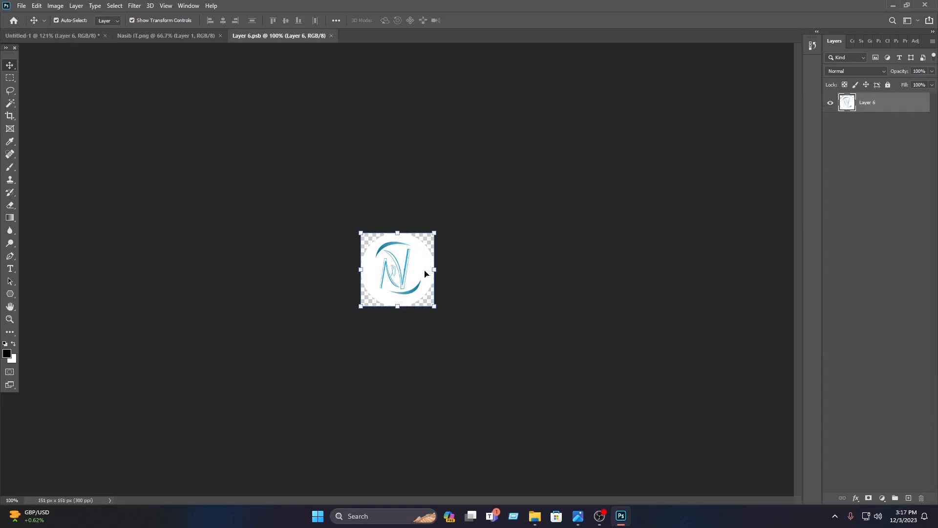
pyautogui.click(883, 497)
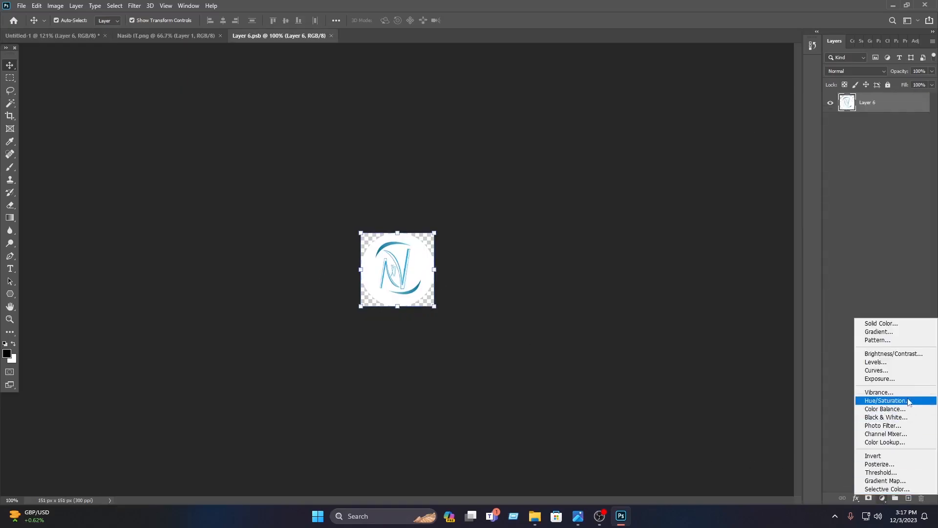
pyautogui.click(900, 402)
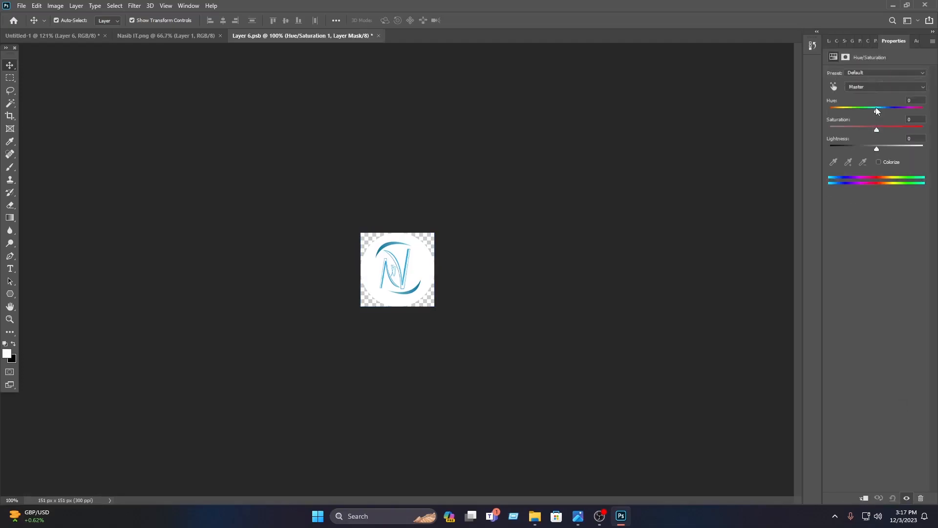
pyautogui.moveTo(875, 111); pyautogui.dragTo(869, 137)
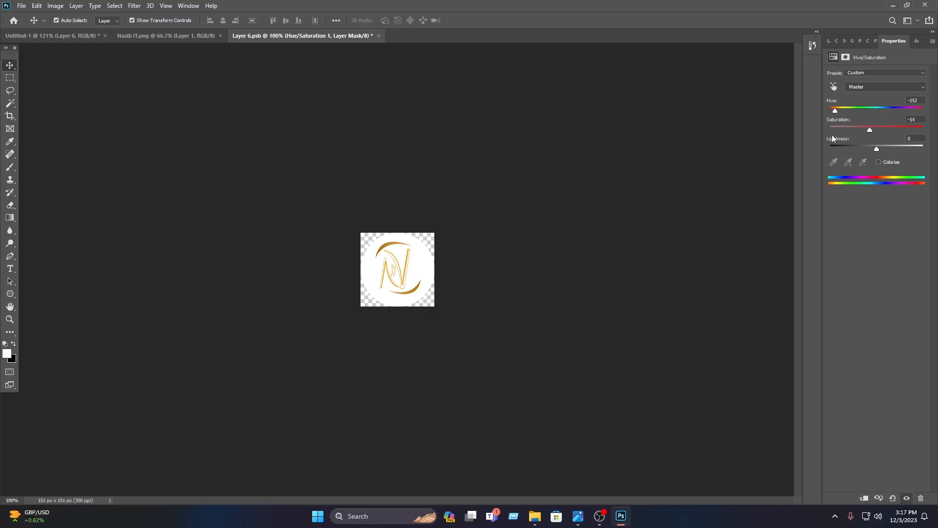
pyautogui.click(695, 211)
pyautogui.hotkey('ctrl', 's')
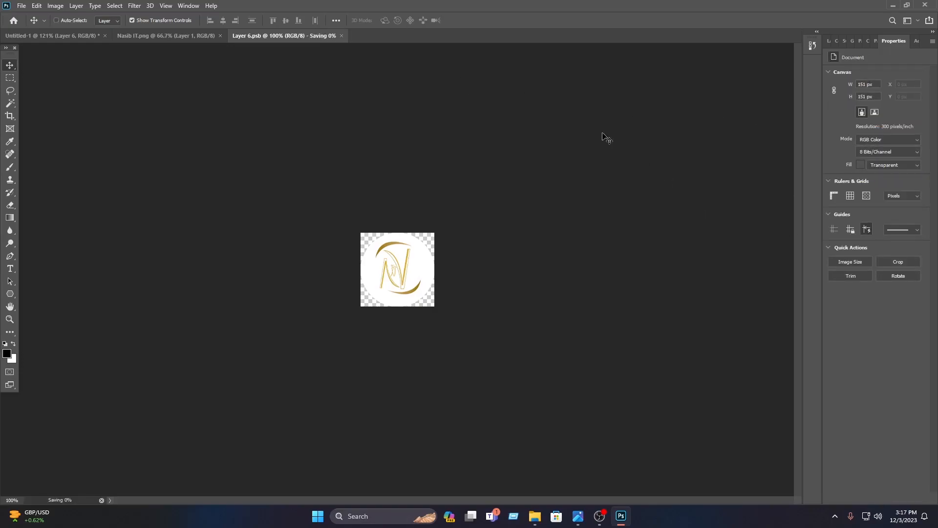
pyautogui.click(309, 36)
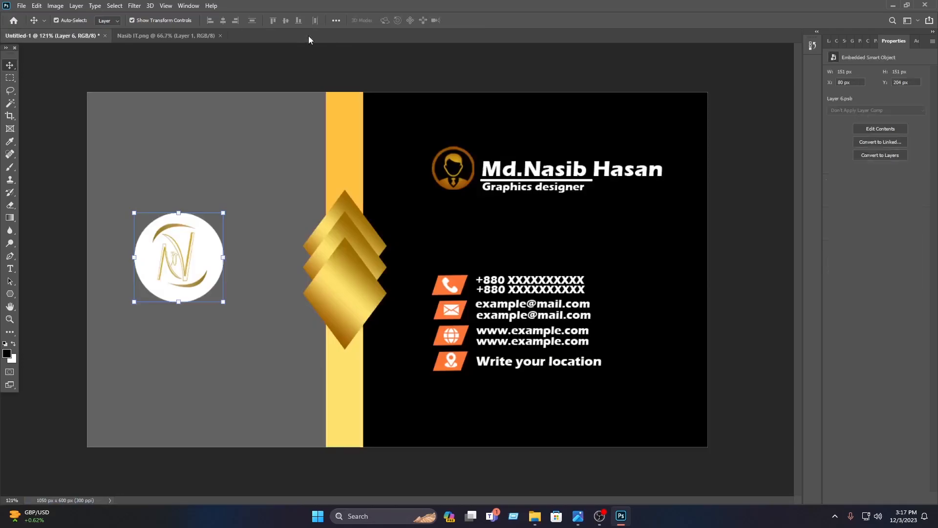
# Enlarge the circular gold logo and position it in the middle of the grey panel
pyautogui.click(723, 151)
pyautogui.click(216, 274)
pyautogui.moveTo(224, 300); pyautogui.dragTo(189, 276)
pyautogui.click(468, 20)
# Move the name, underline and job title slightly up beside the profile icon, and place a copy below the logo
pyautogui.click(526, 173)
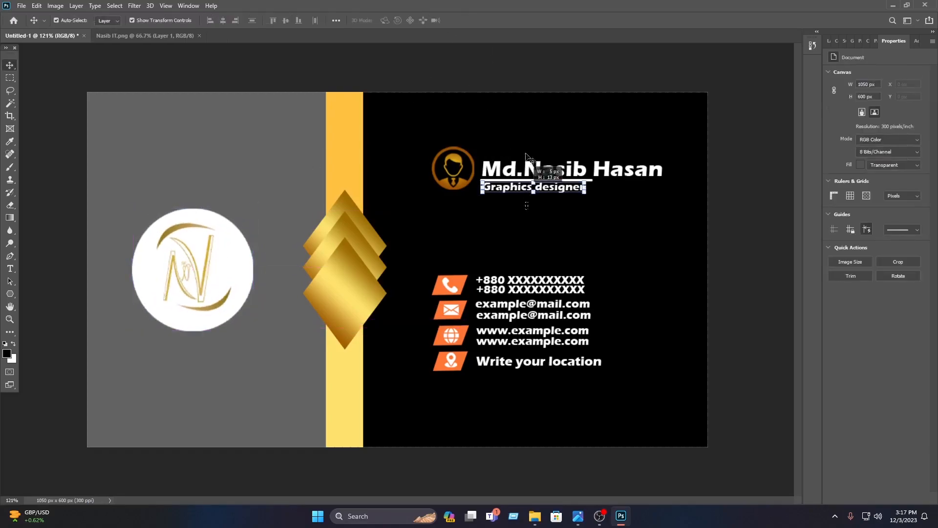
pyautogui.moveTo(525, 174); pyautogui.dragTo(540, 160)
# Lock the grey rectangle's layer and shift the copied name block sideways to centre it under the logo
pyautogui.press('F7')
pyautogui.click(258, 427)
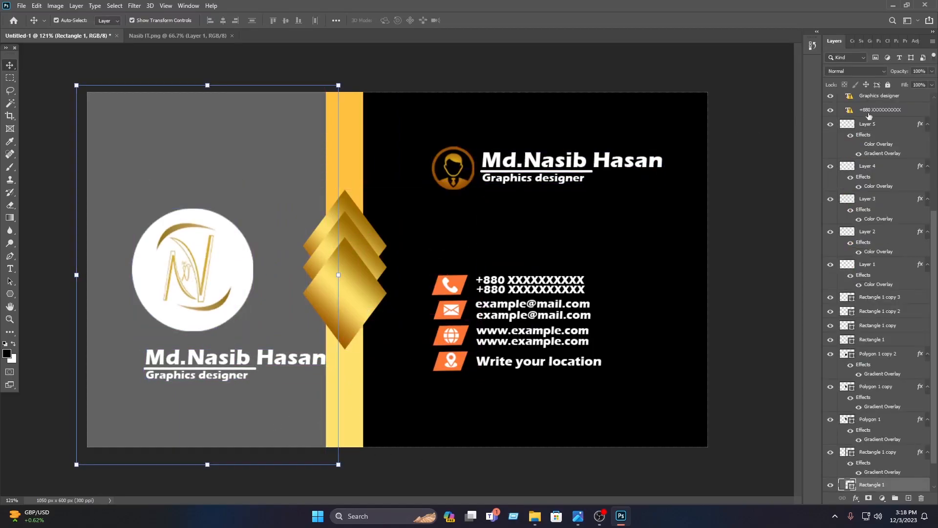
pyautogui.click(887, 84)
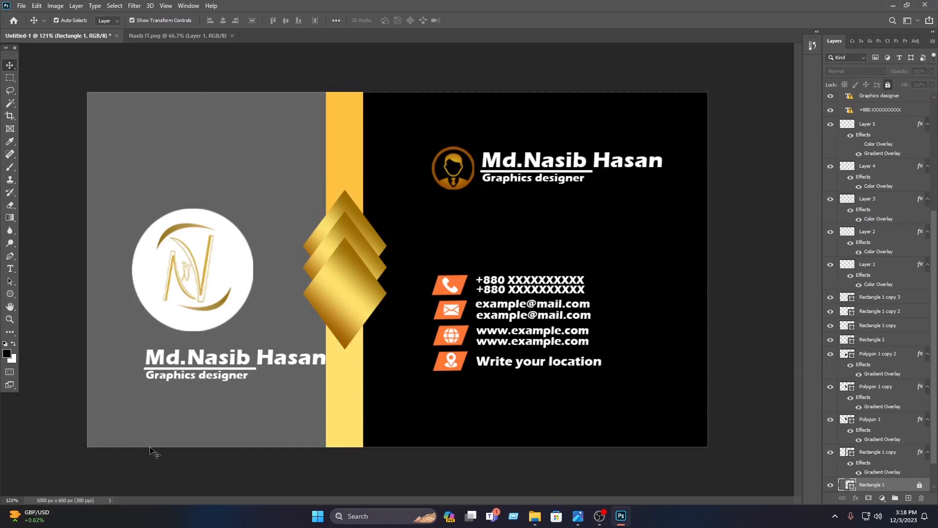
pyautogui.moveTo(185, 358); pyautogui.dragTo(151, 356)
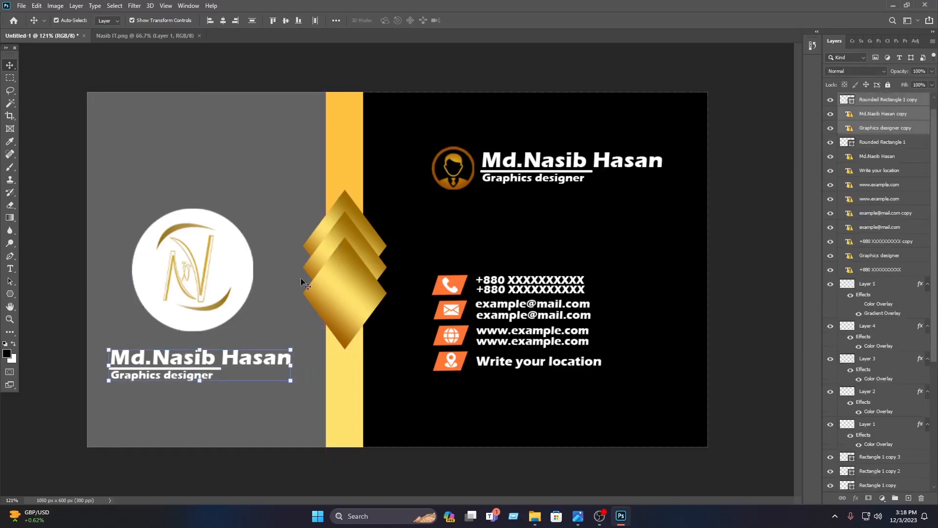
# Replace the copied name under the logo with the text "Nasib IT"
pyautogui.doubleClick(231, 362)
pyautogui.click(464, 213)
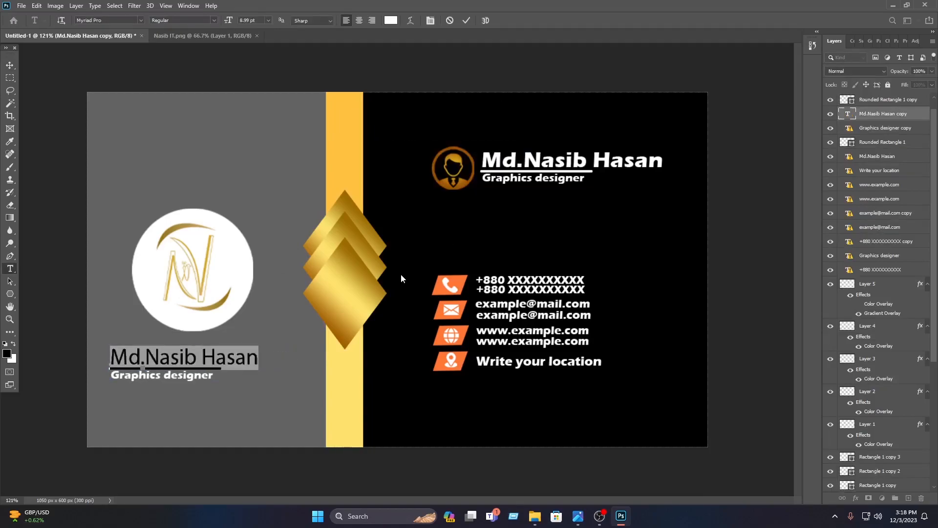
pyautogui.write('Nasib IT')
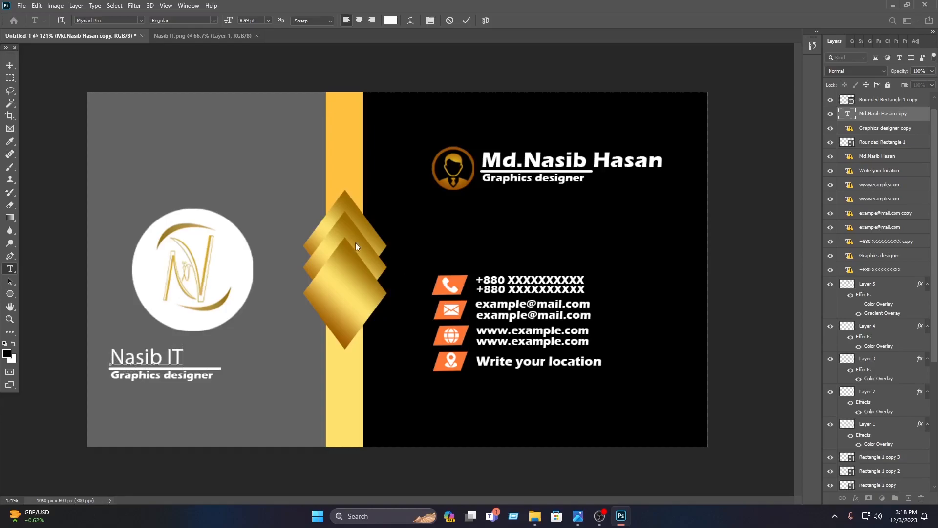
pyautogui.click(465, 20)
pyautogui.press('v')
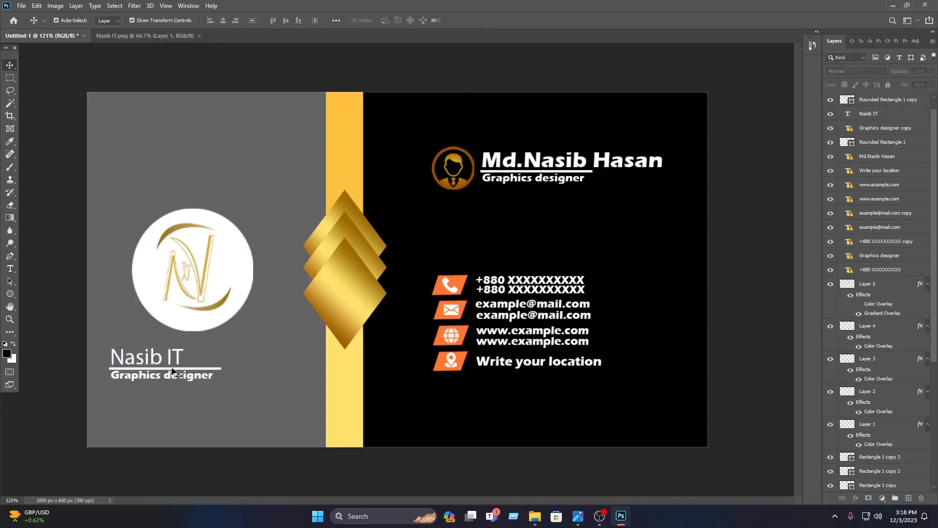
# Replace the copied job title under the logo with "An IT based Company"
pyautogui.doubleClick(174, 375)
pyautogui.click(467, 213)
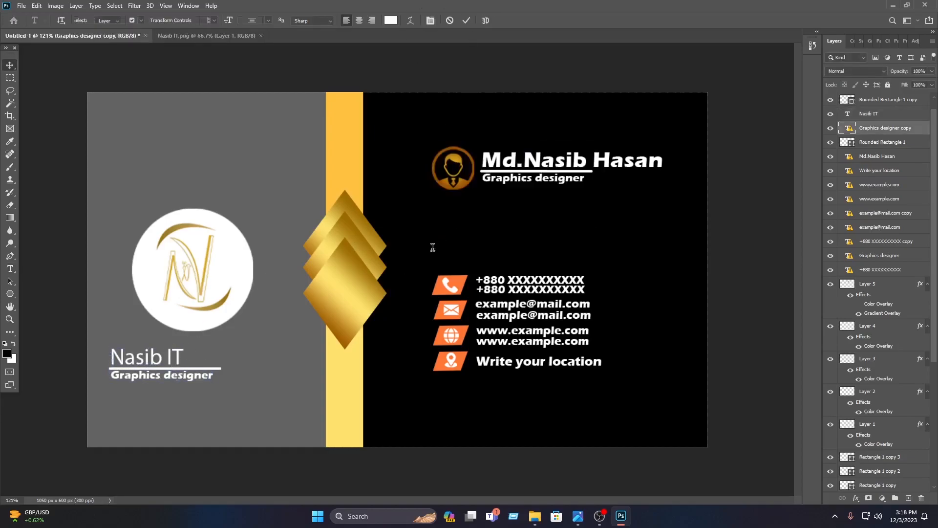
pyautogui.write('An IT based C')
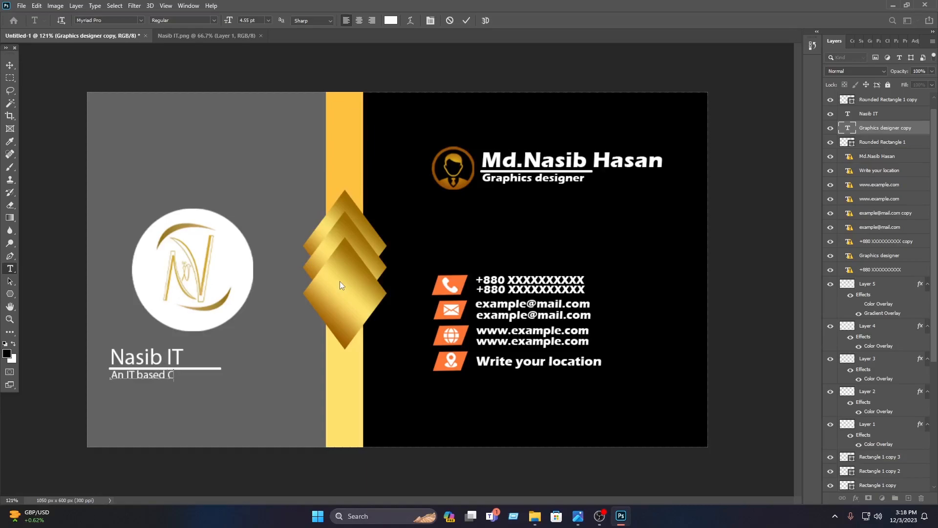
pyautogui.write('ompany')
# Set the tagline under the logo in the Impact font and colour it #ffc342, sampled from the gold strip
pyautogui.hotkey('ctrl', 'a')
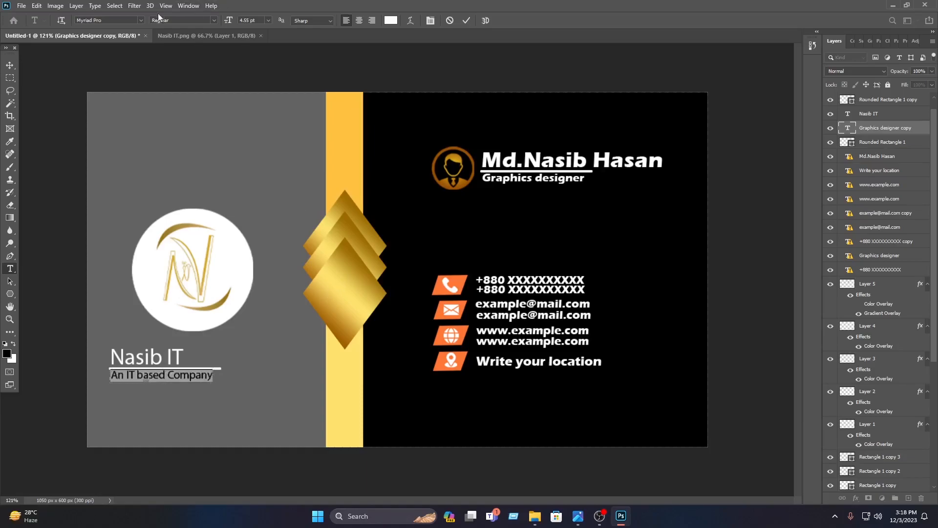
pyautogui.click(141, 20)
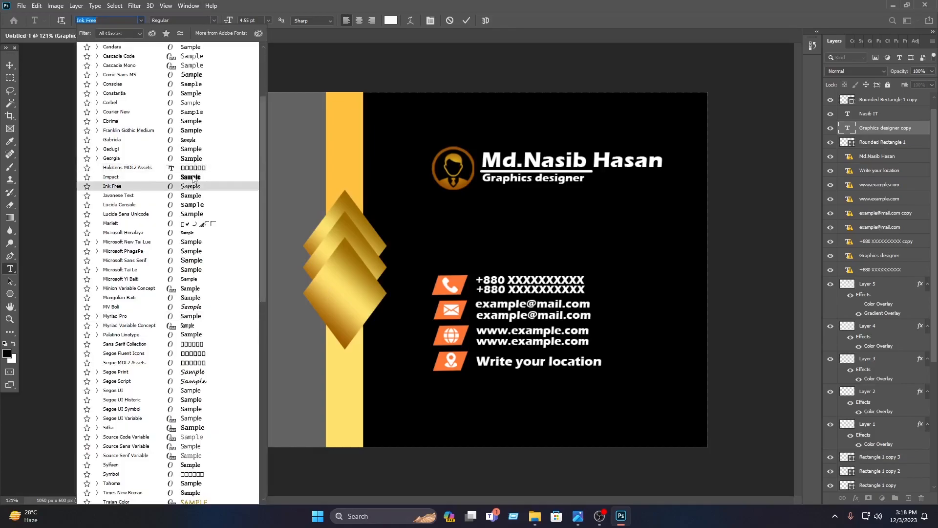
pyautogui.click(191, 174)
pyautogui.moveTo(190, 353); pyautogui.dragTo(182, 357)
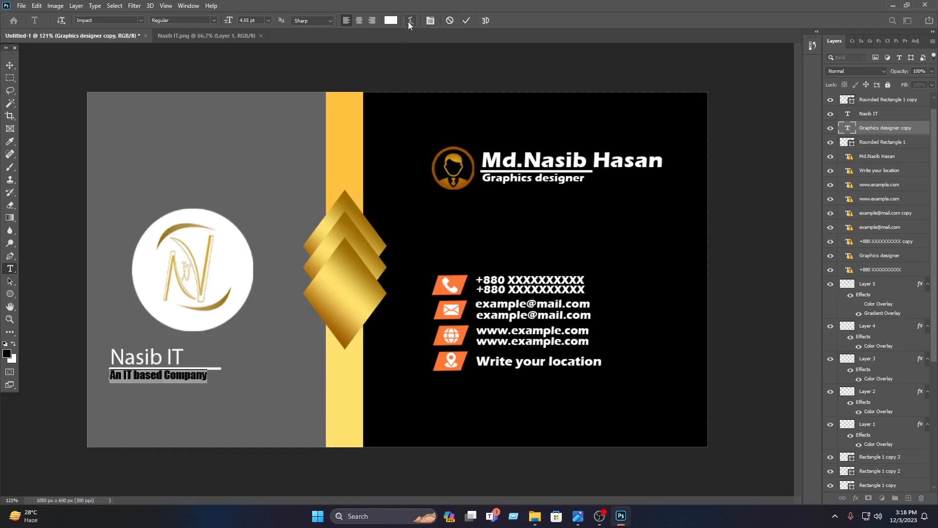
pyautogui.click(394, 21)
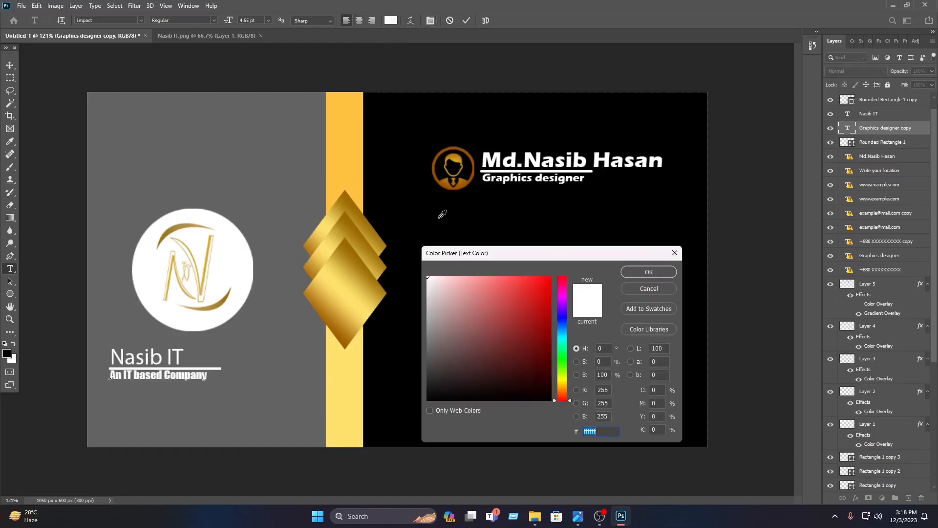
pyautogui.click(355, 158)
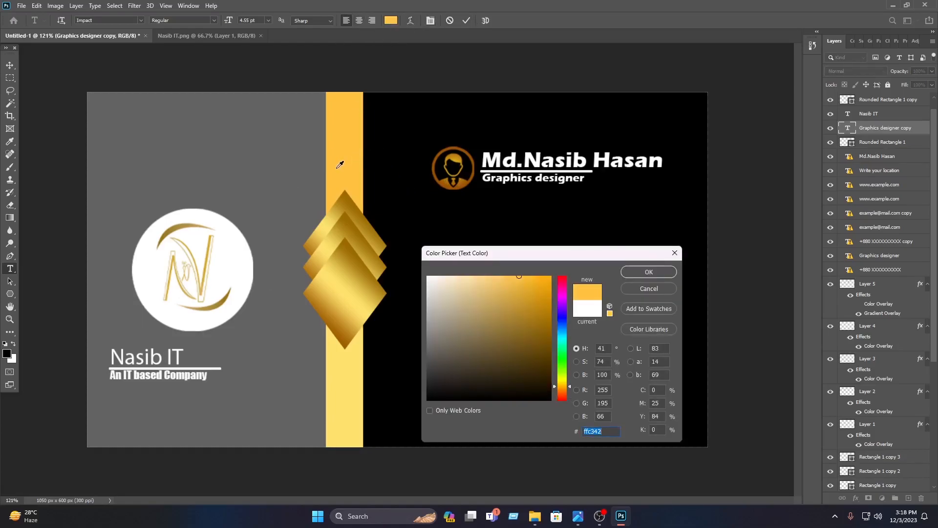
pyautogui.click(647, 269)
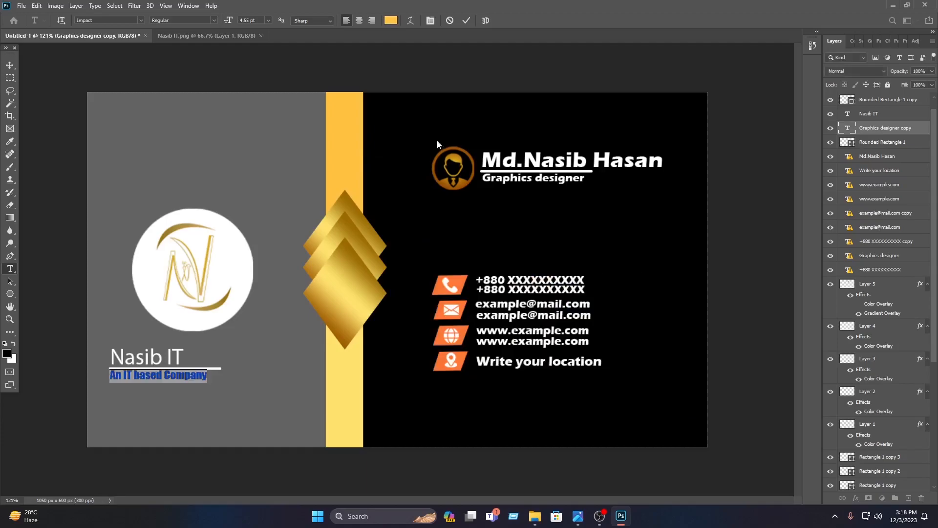
pyautogui.click(465, 21)
pyautogui.click(484, 64)
# Set the "Nasib IT" text in the Impact font and colour it light gold, sampled from the front diamond
pyautogui.doubleClick(182, 353)
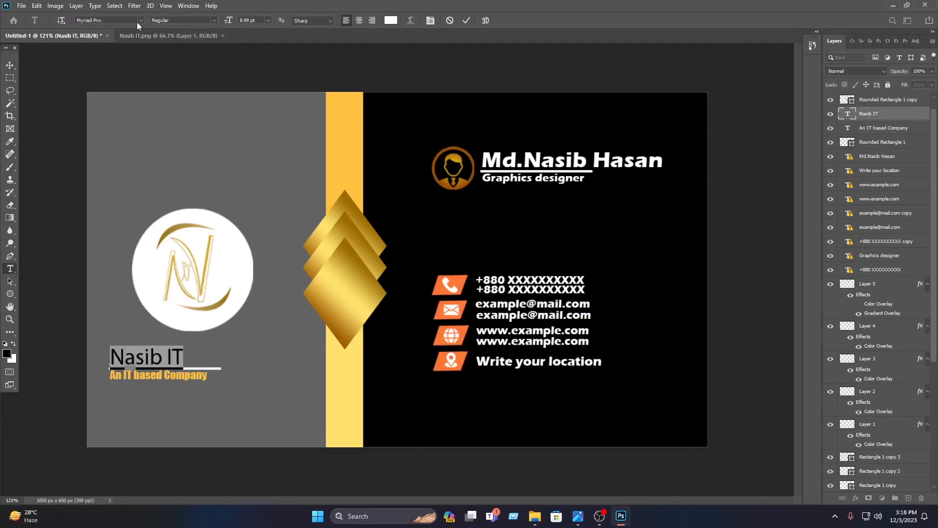
pyautogui.click(140, 20)
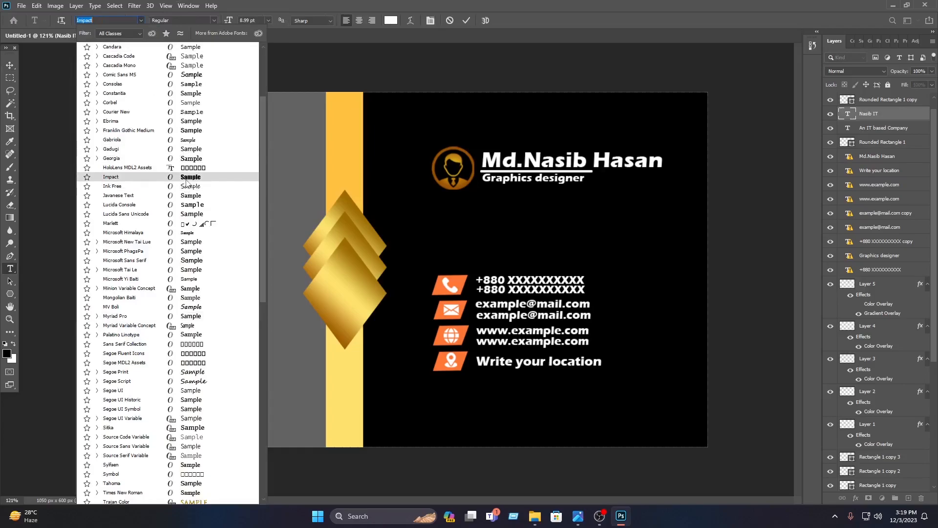
pyautogui.click(187, 178)
pyautogui.click(390, 20)
pyautogui.click(353, 252)
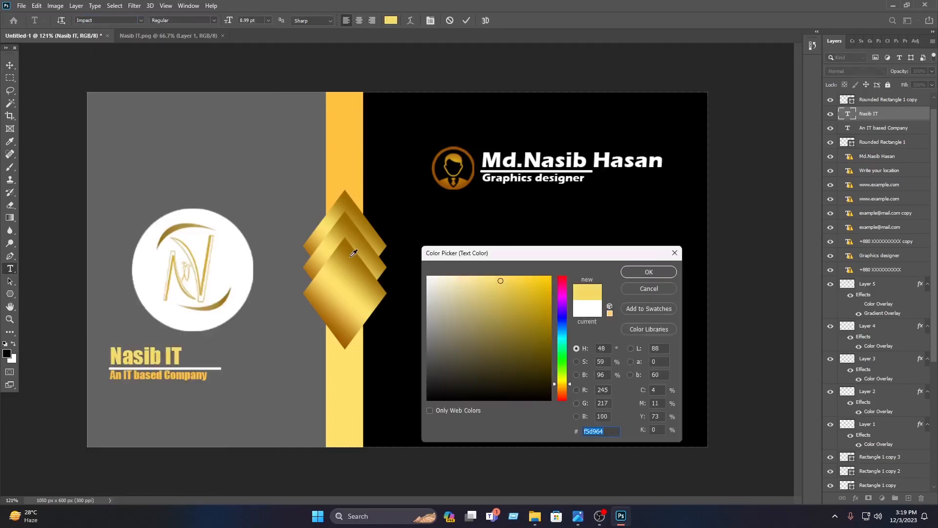
pyautogui.click(352, 252)
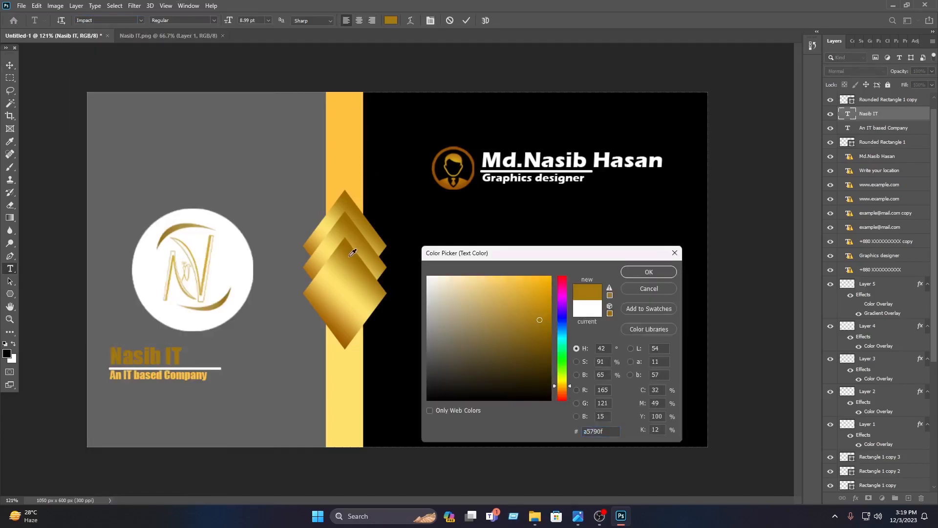
pyautogui.click(341, 287)
pyautogui.click(647, 271)
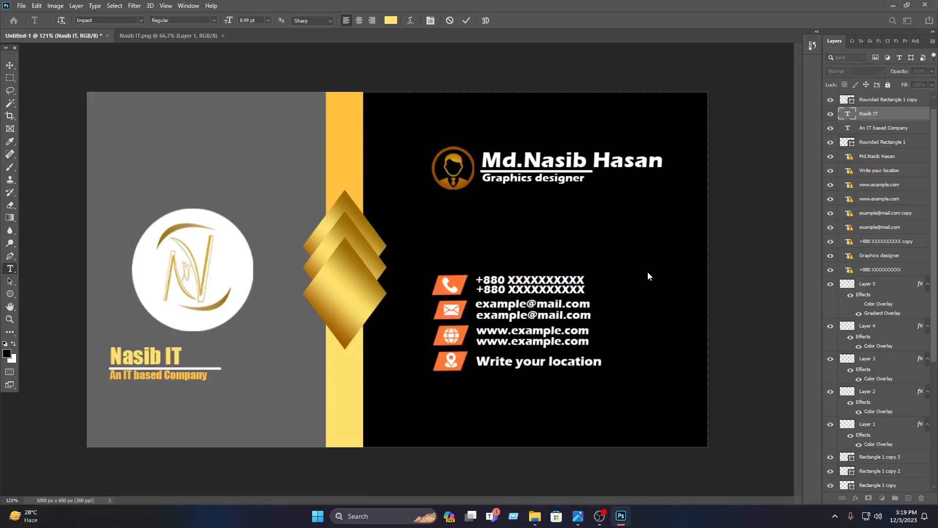
pyautogui.click(466, 20)
pyautogui.press('v')
pyautogui.click(406, 147)
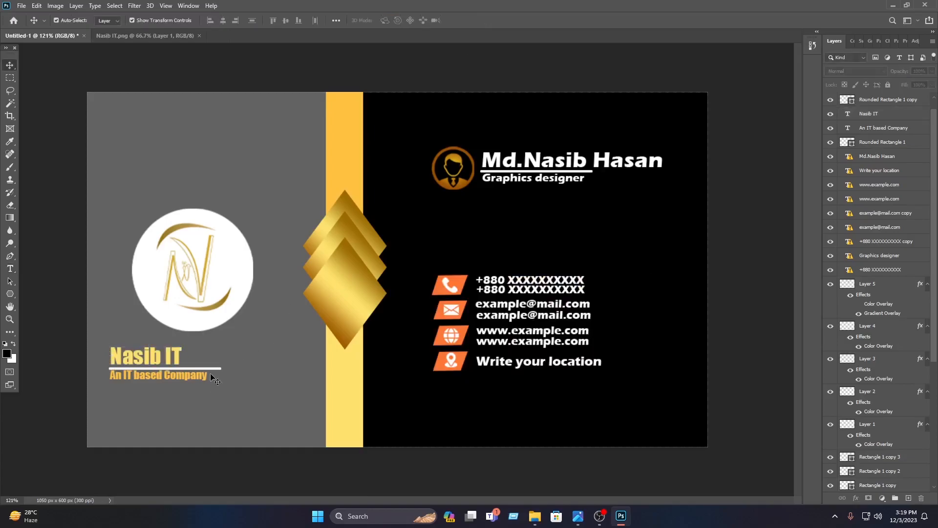
# Nudge the underline beneath the company name slightly upward
pyautogui.click(211, 370)
pyautogui.press('Up')
pyautogui.click(231, 344)
# Recolour the underline beneath the company name to brown #9c5502, sampled from the profile icon
pyautogui.click(196, 369)
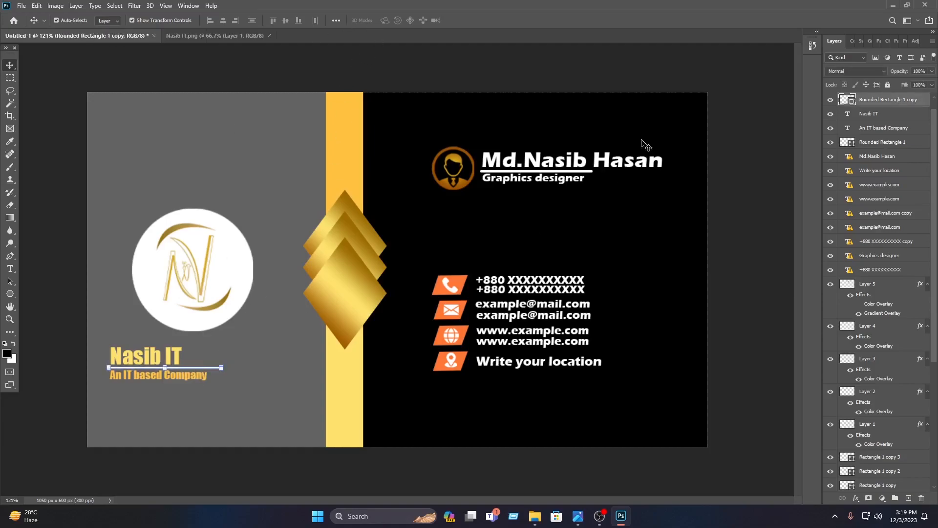
pyautogui.doubleClick(846, 100)
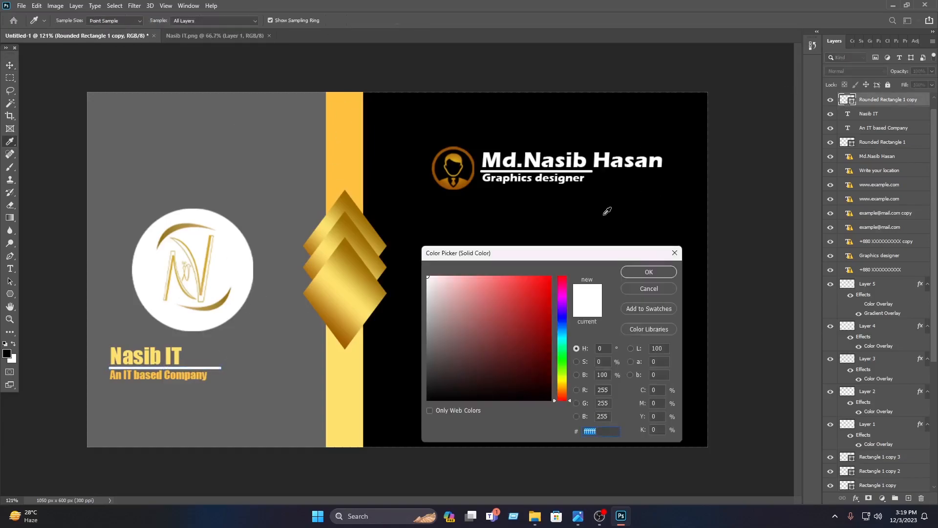
pyautogui.click(465, 180)
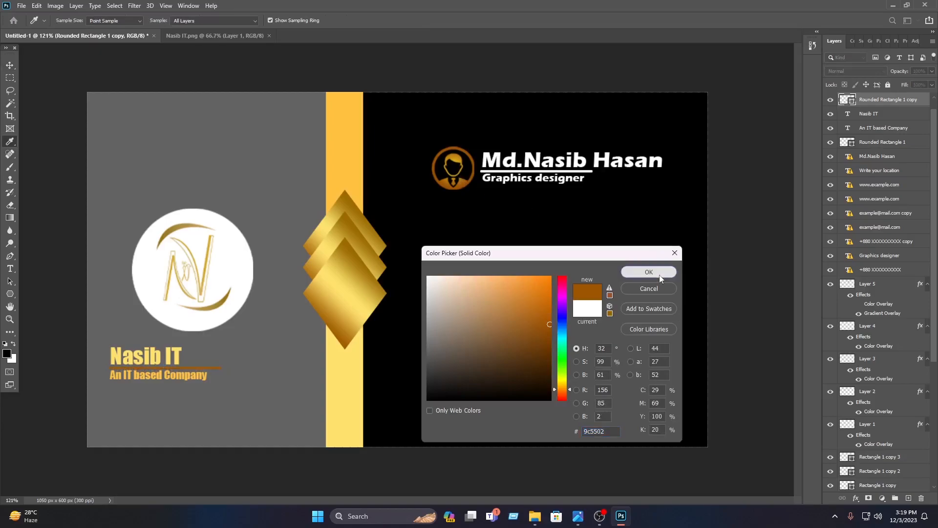
pyautogui.click(642, 272)
pyautogui.click(335, 257)
pyautogui.click(266, 325)
# Nudge the company name and its underline slightly further up, away from the tagline
pyautogui.click(169, 349)
pyautogui.press('Up')
pyautogui.press('Up')
pyautogui.click(202, 357)
pyautogui.click(205, 367)
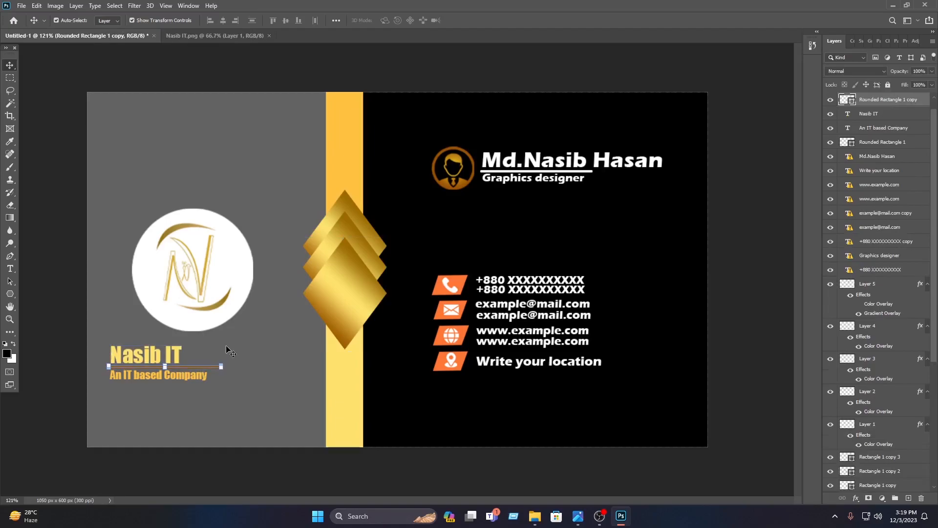
# Shift the company name, underline and tagline together towards the gold strip, and shrink the circular logo towards the grey panel's outer edge
pyautogui.moveTo(233, 383); pyautogui.dragTo(157, 327)
pyautogui.moveTo(153, 359); pyautogui.dragTo(214, 359)
pyautogui.click(250, 272)
pyautogui.moveTo(243, 269); pyautogui.dragTo(184, 275)
pyautogui.click(468, 20)
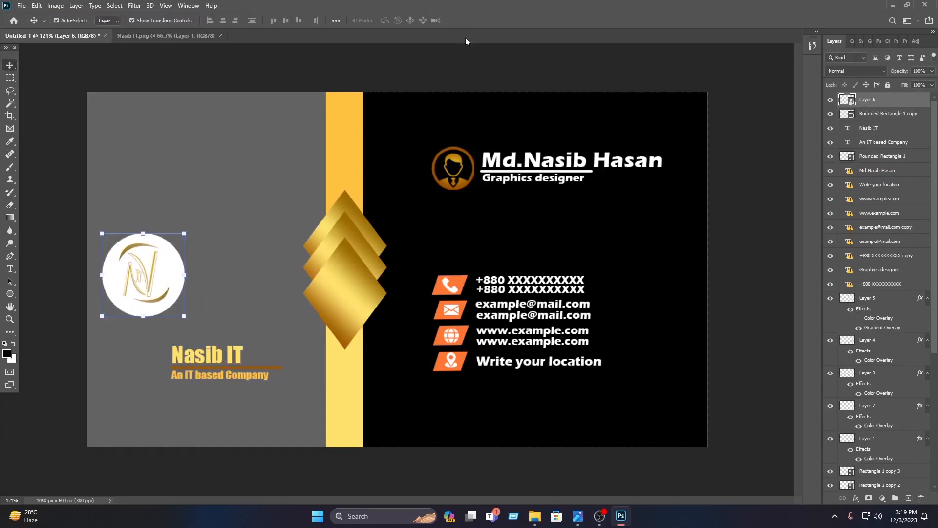